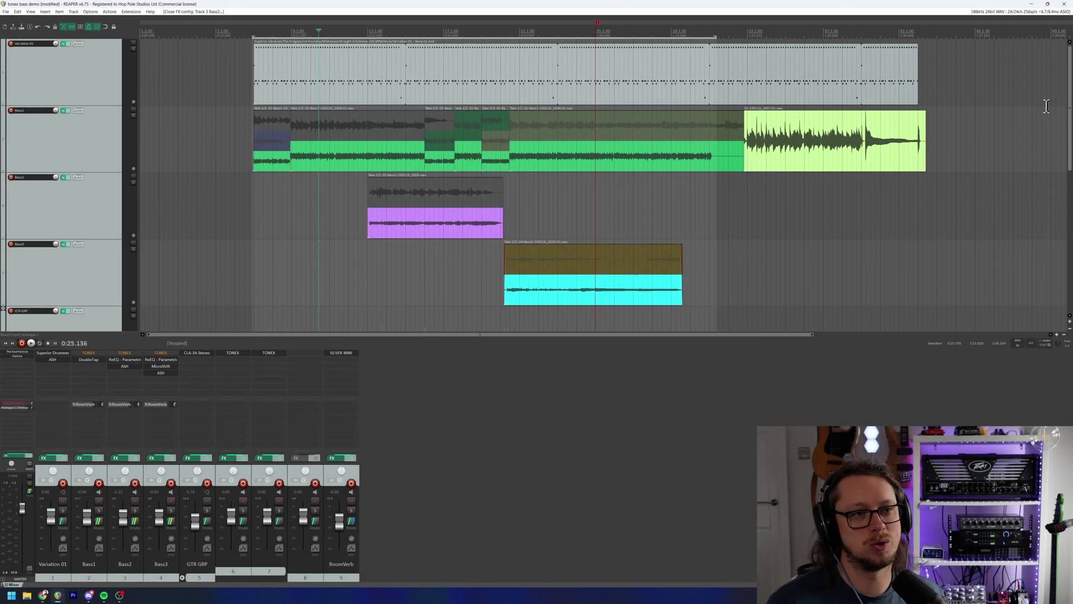
# Insert a tenth track named New below the existing tracks and arm it for recording.
pyautogui.click(943, 32)
pyautogui.scroll(-1, 893, 85)
pyautogui.scroll(-1, 893, 85)
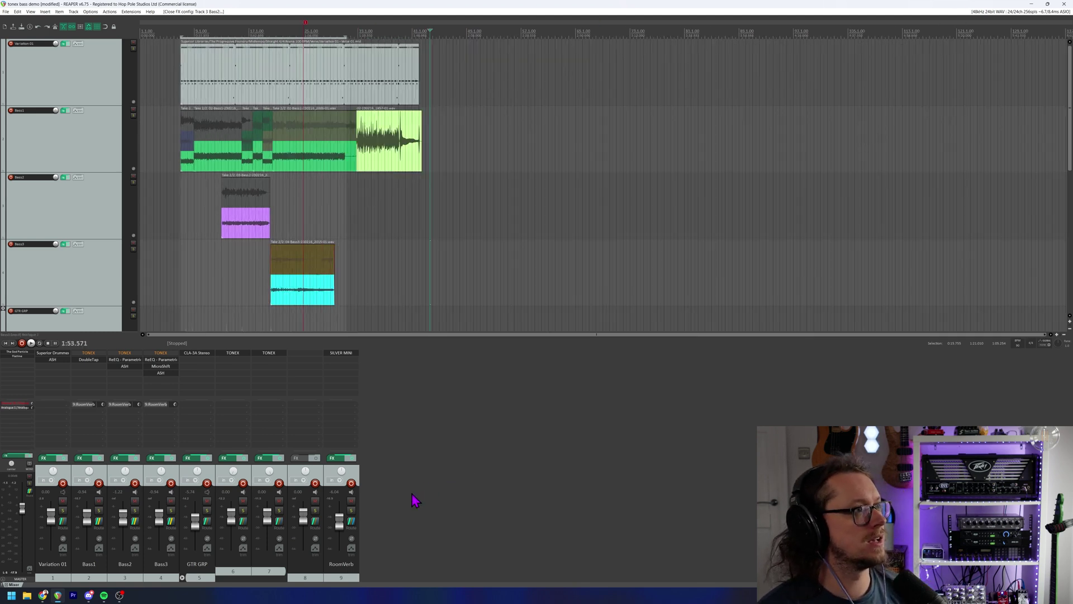
pyautogui.doubleClick(455, 487)
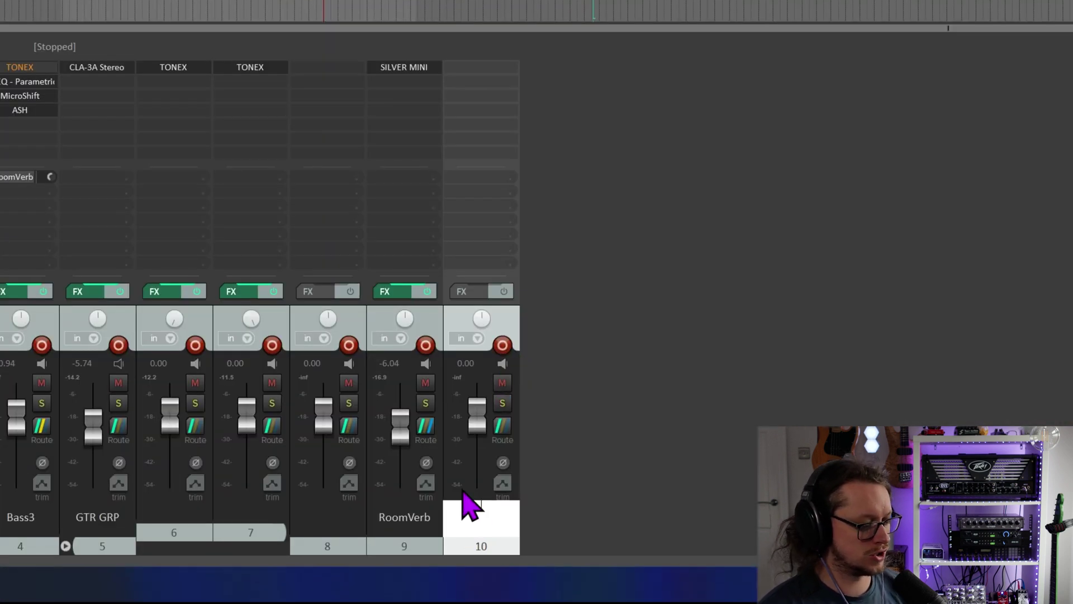
pyautogui.press('Escape')
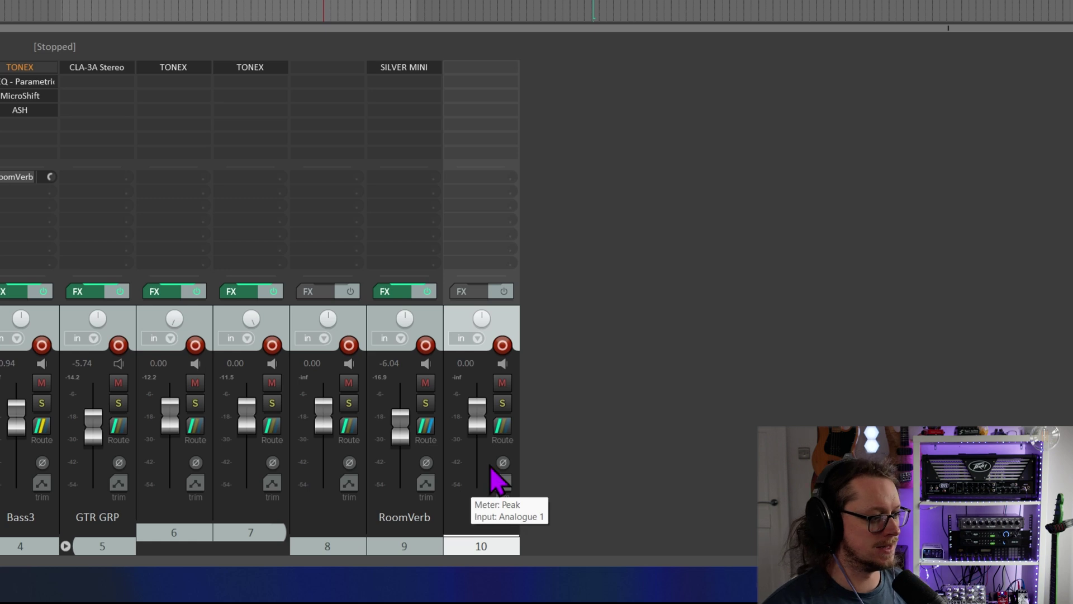
pyautogui.click(506, 347)
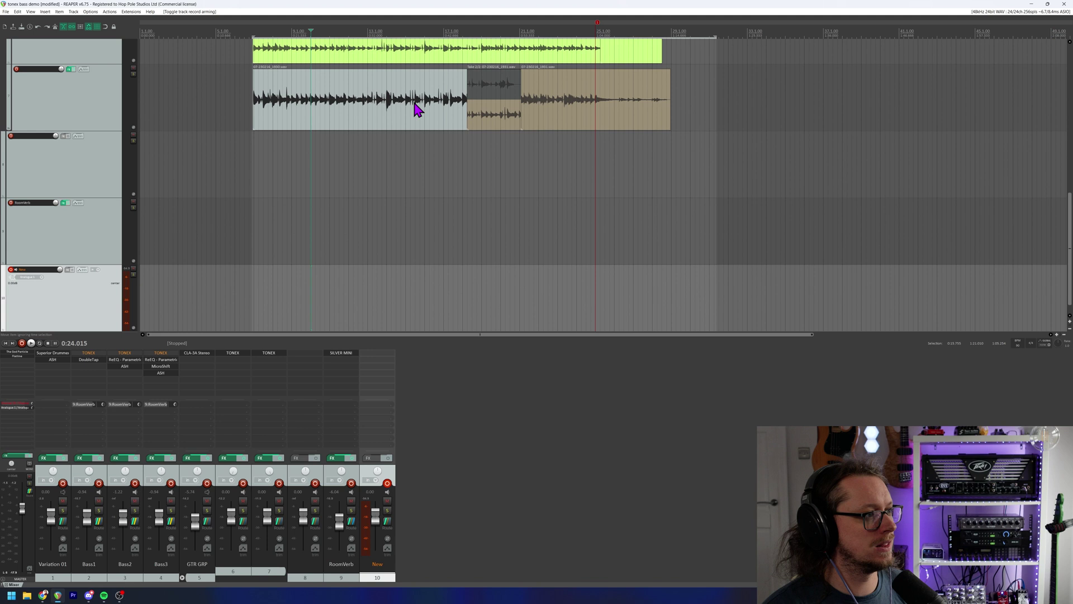
pyautogui.scroll(2, 417, 109)
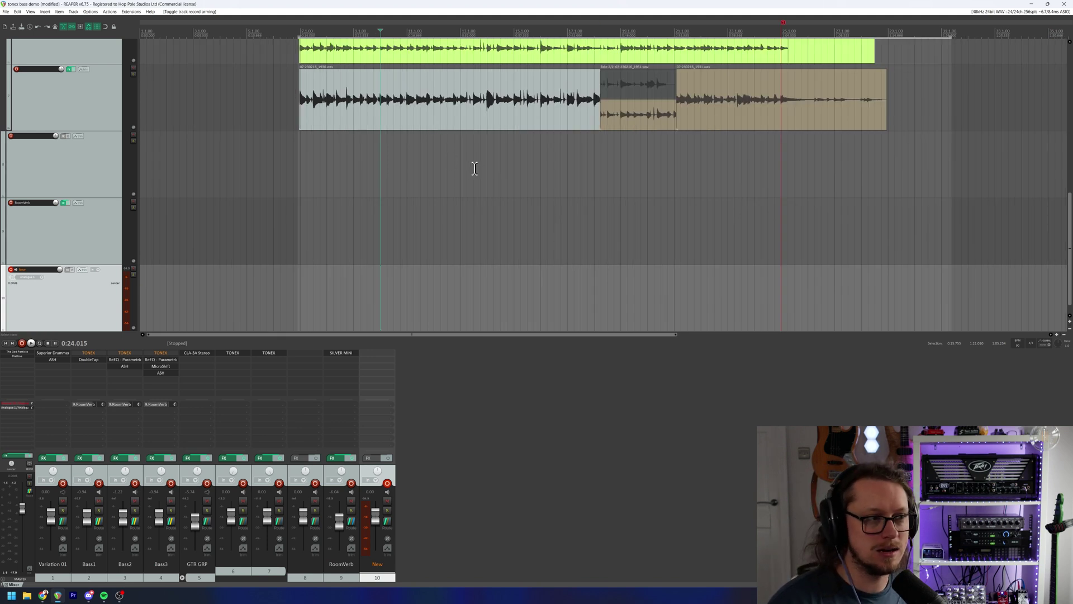
pyautogui.press('space')
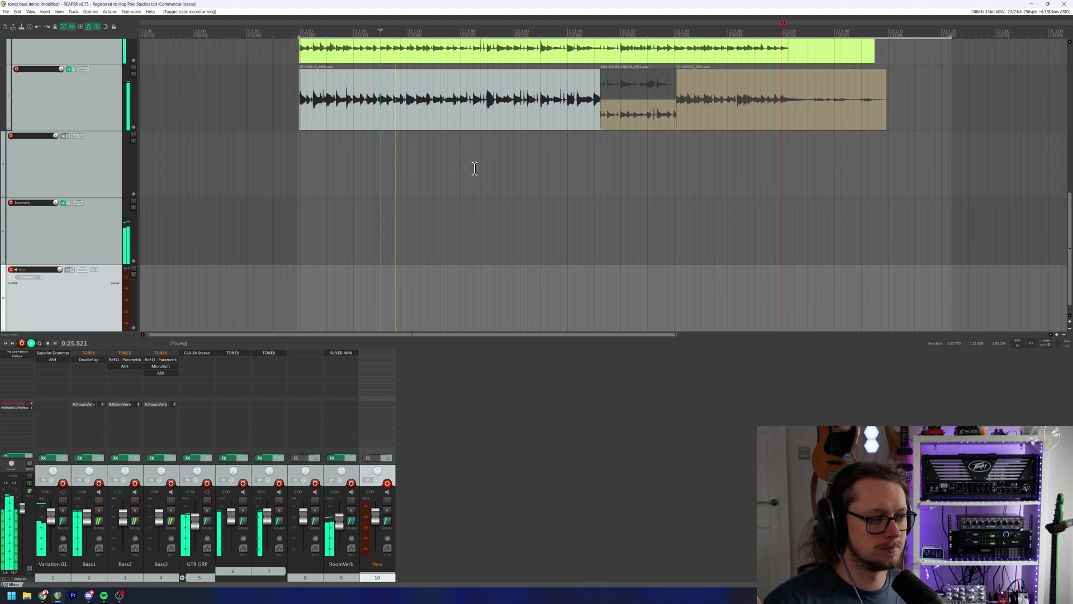
pyautogui.press('space')
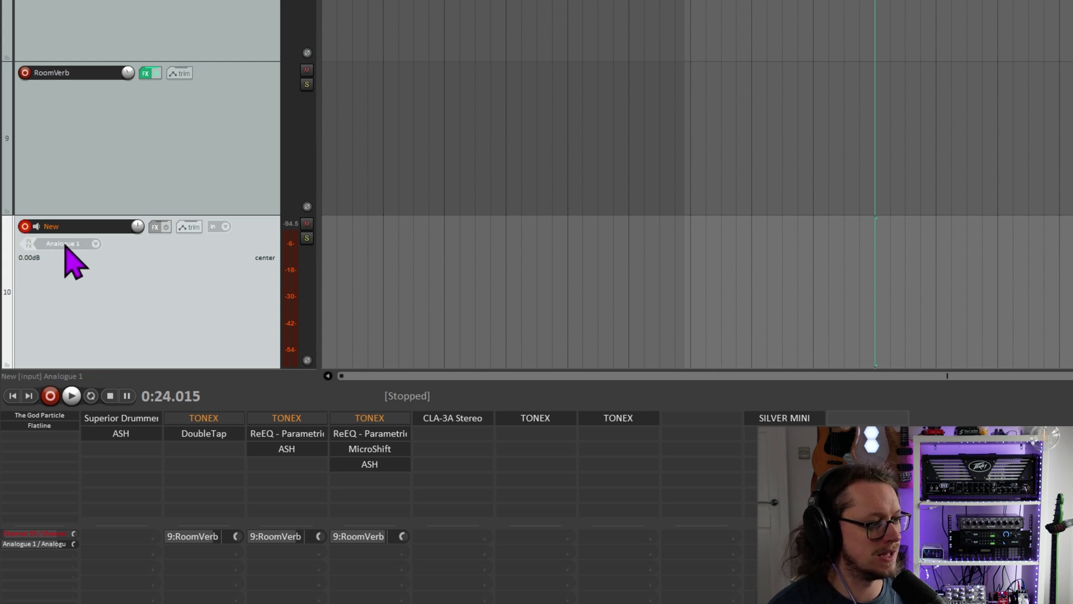
pyautogui.click(96, 244)
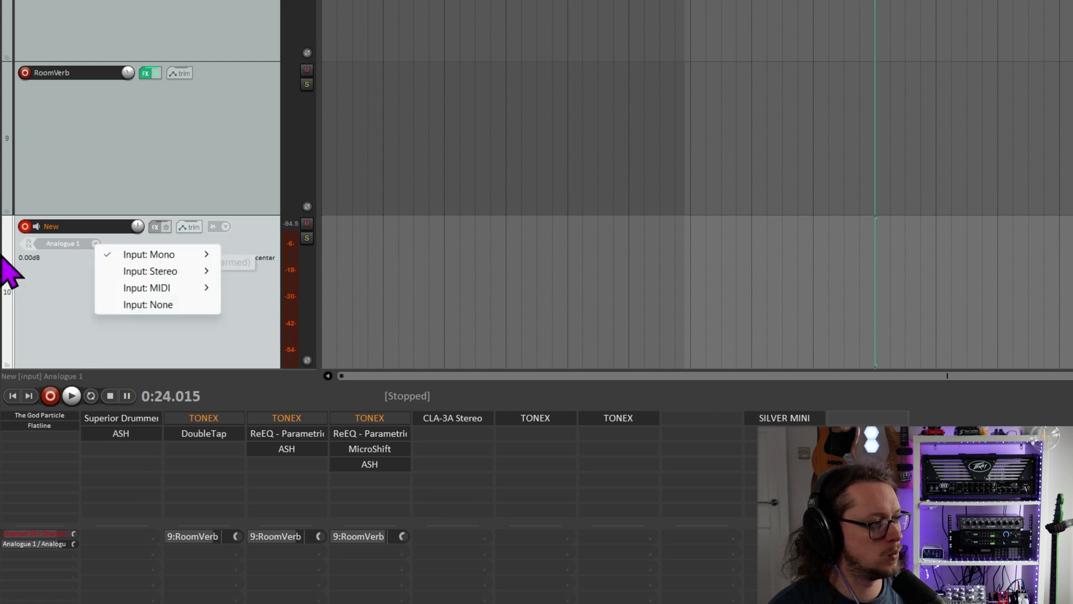
pyautogui.click(136, 310)
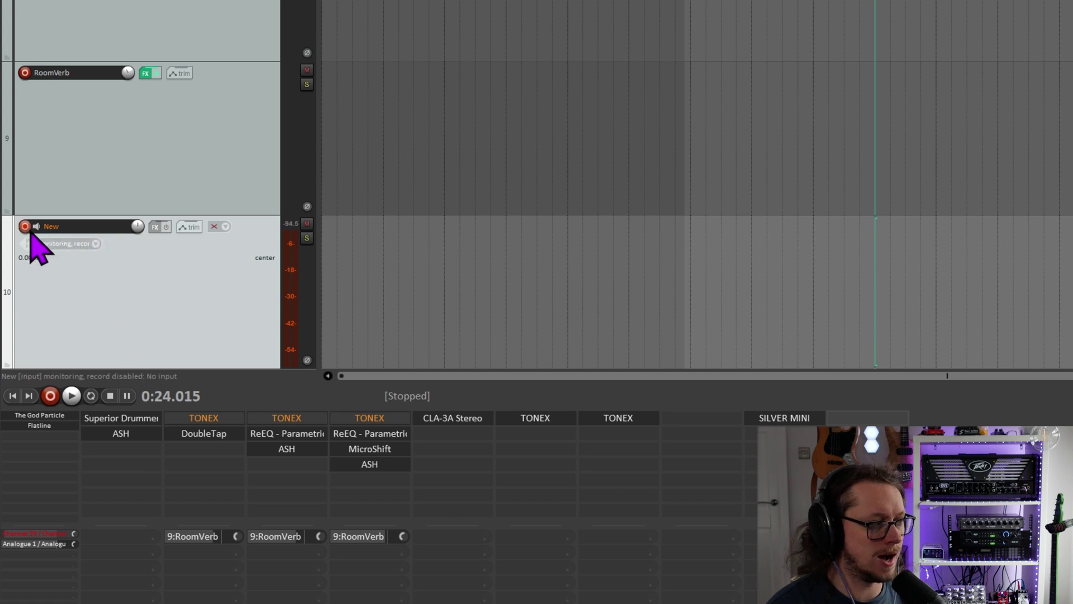
pyautogui.click(78, 245)
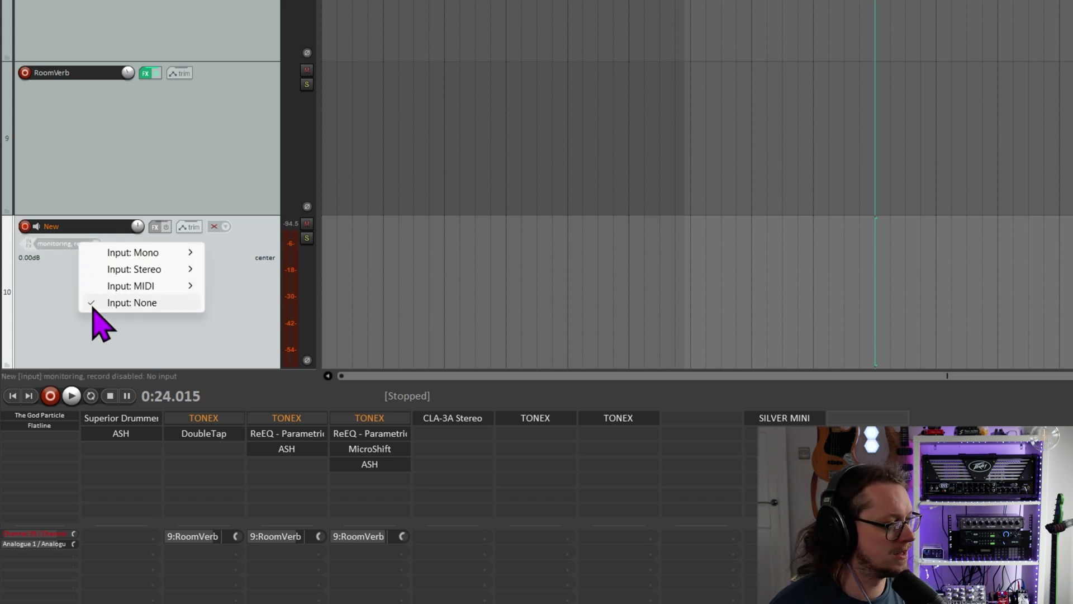
pyautogui.moveTo(116, 259)
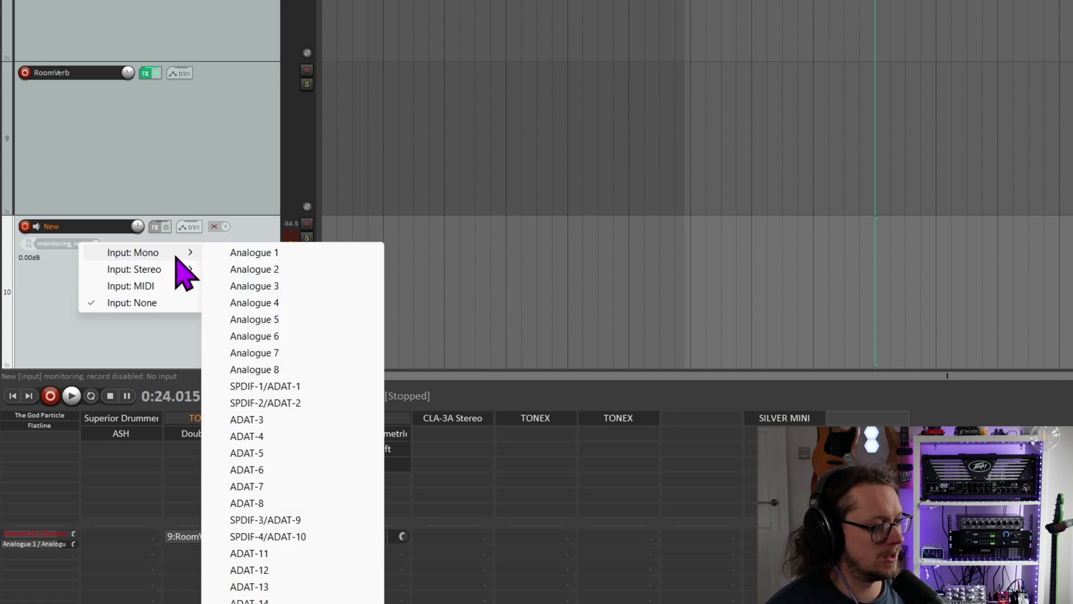
pyautogui.moveTo(164, 253)
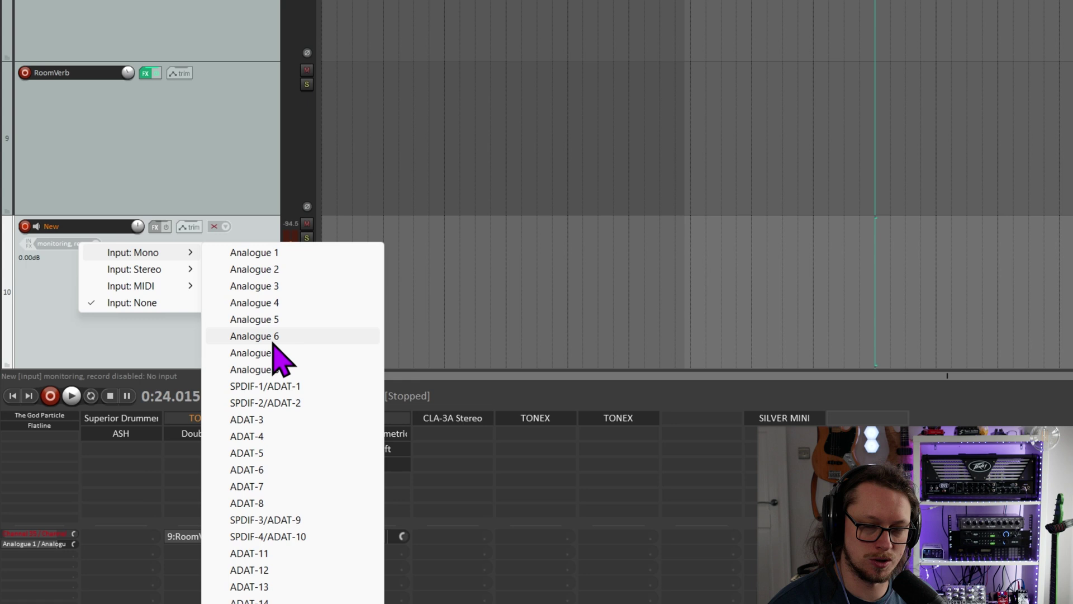
pyautogui.moveTo(158, 272)
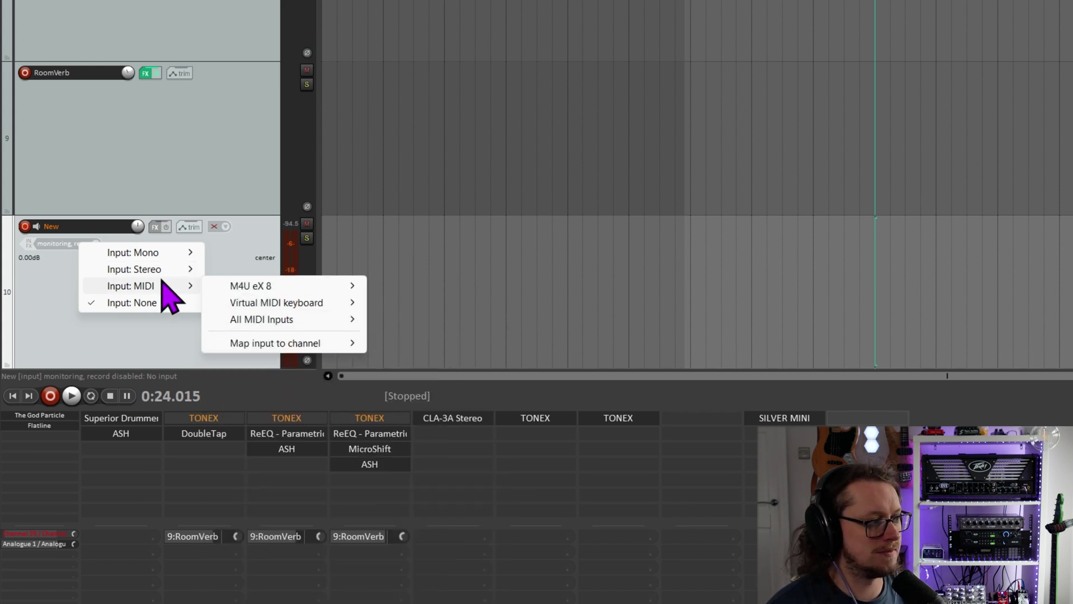
pyautogui.moveTo(250, 291)
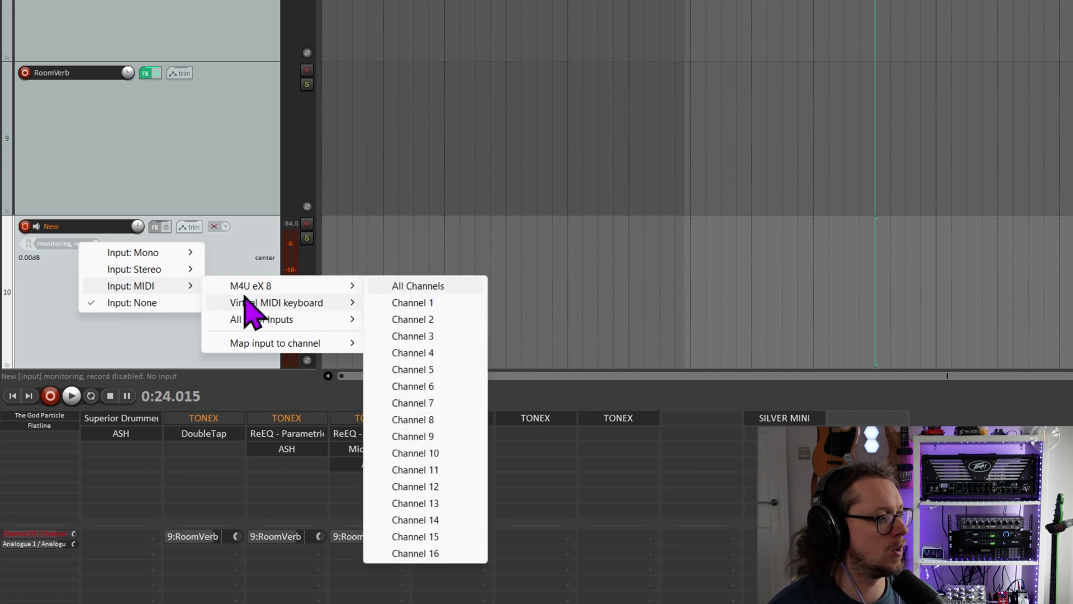
pyautogui.moveTo(299, 287)
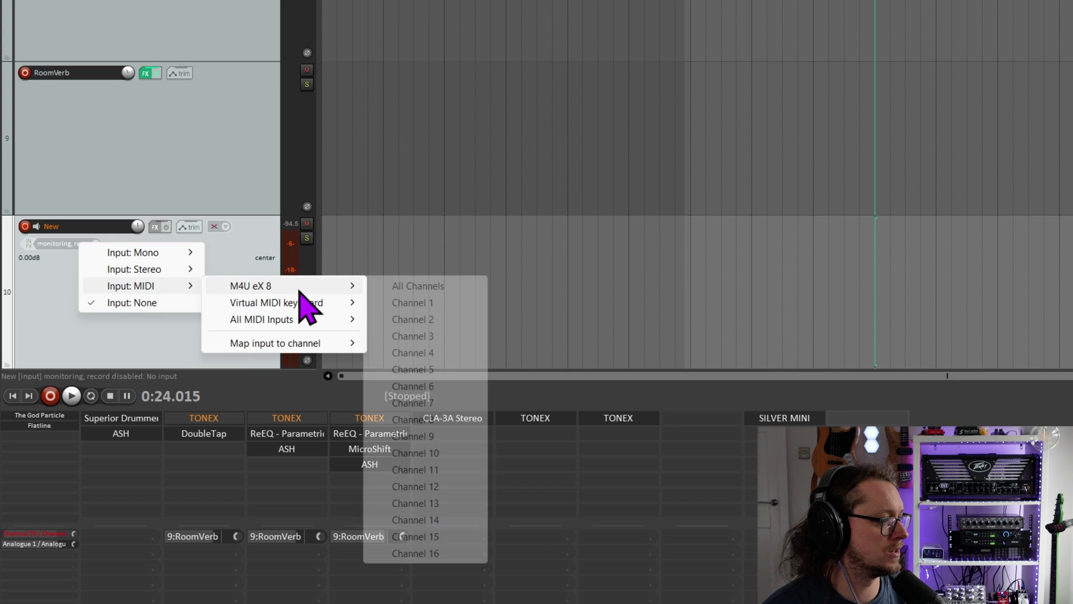
pyautogui.click(403, 286)
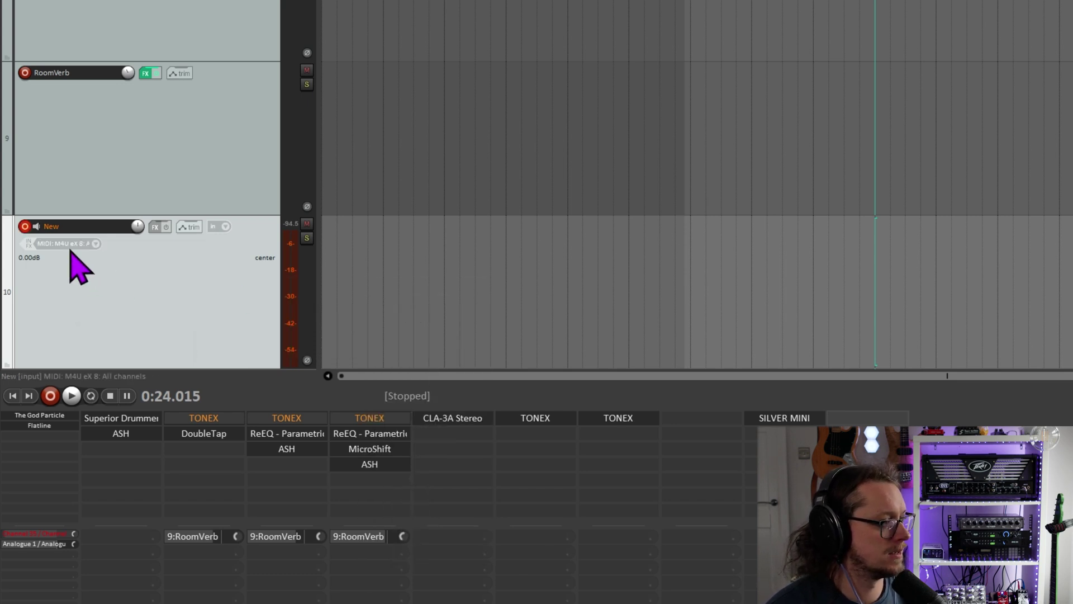
pyautogui.click(67, 244)
pyautogui.click(216, 257)
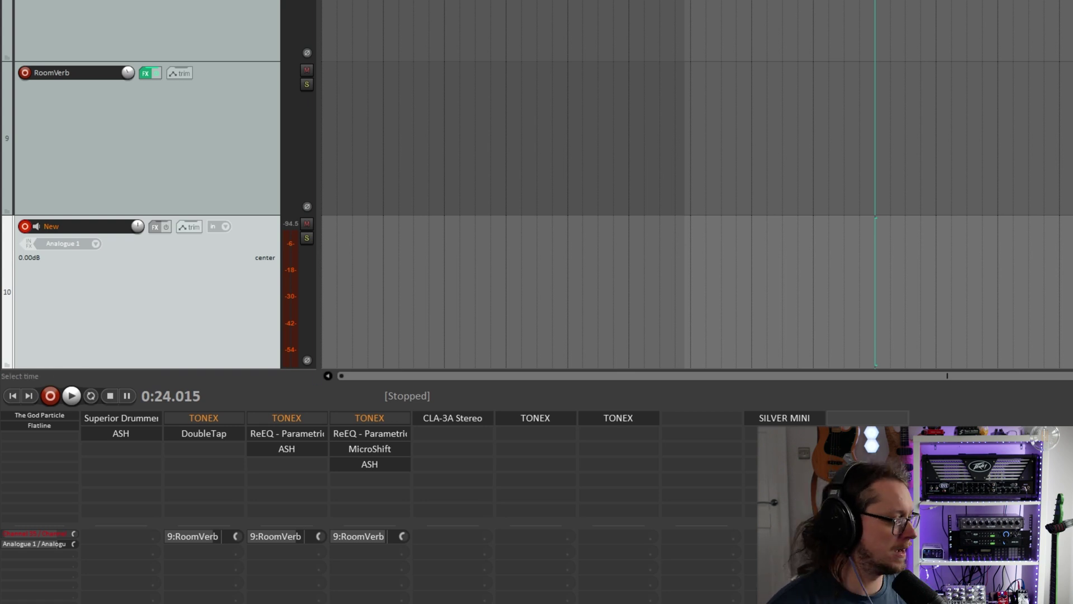
# Set the New track's input to mono Analogue 7 and record a short test take.
pyautogui.click(90, 246)
pyautogui.moveTo(129, 258)
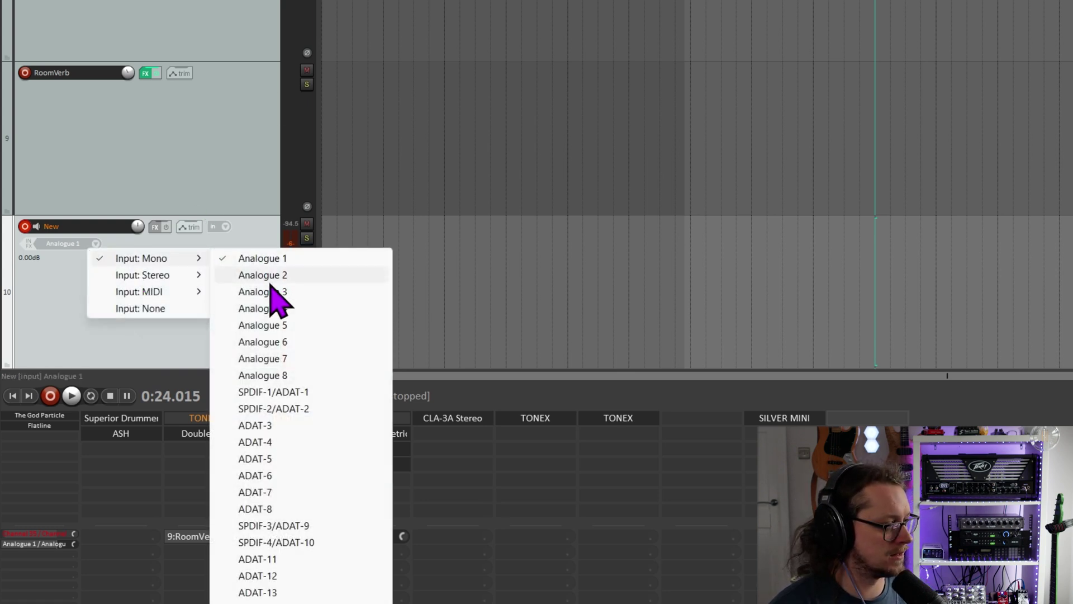
pyautogui.click(281, 361)
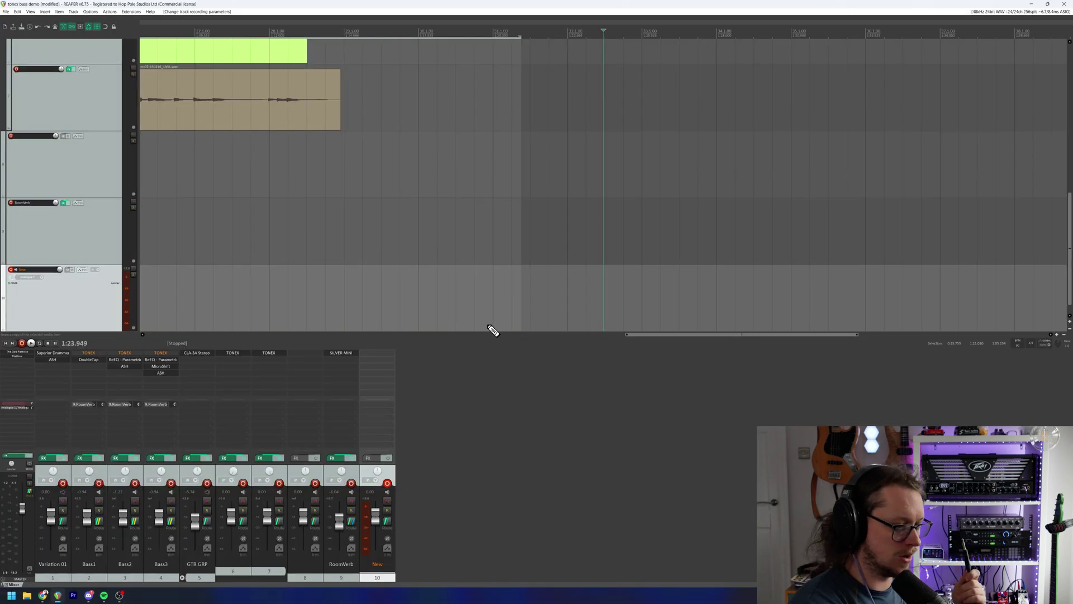
pyautogui.hotkey('ctrl', 'r')
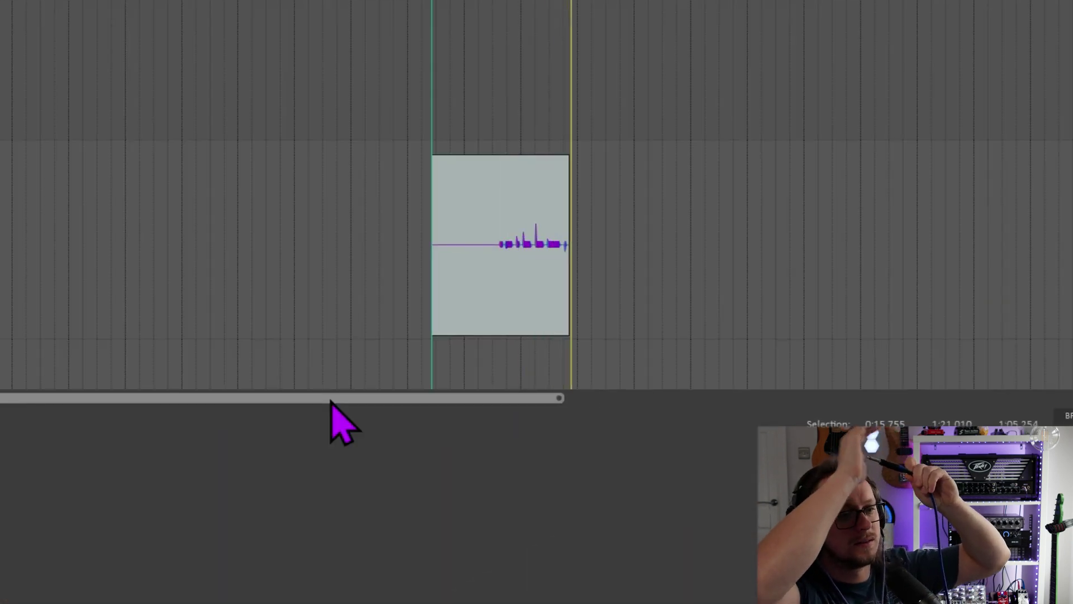
pyautogui.press('space')
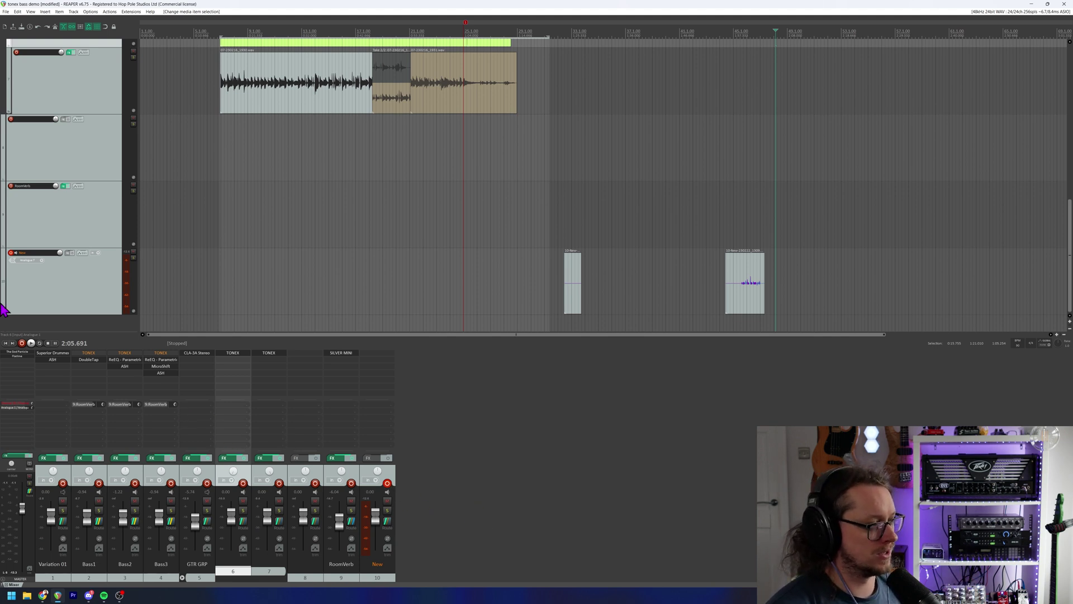
# Switch the New track's record mode to output, post-FX pre-fader.
pyautogui.click(49, 295)
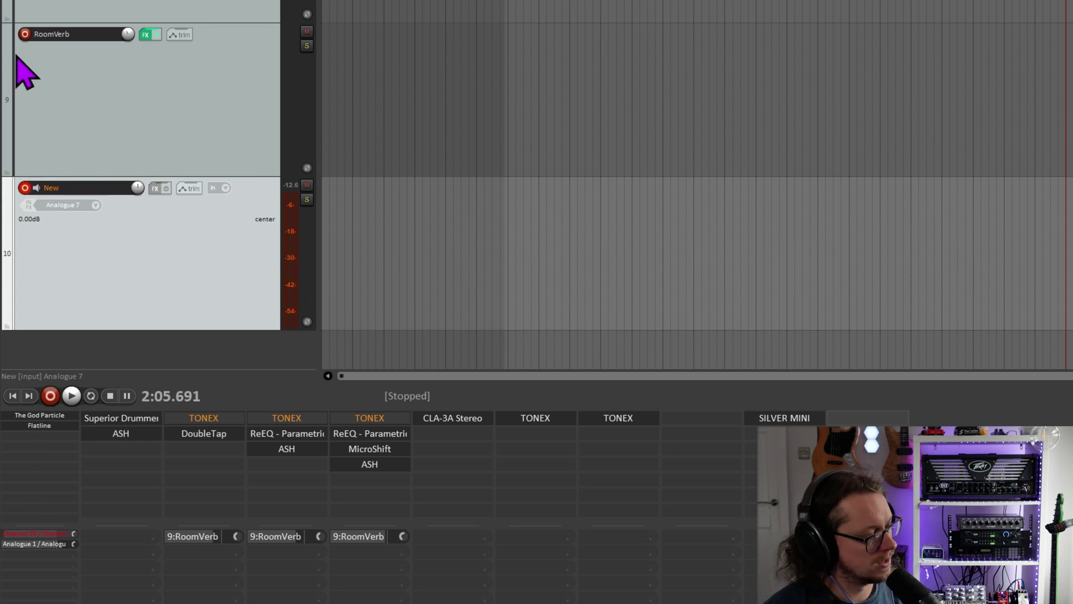
pyautogui.rightClick(25, 189)
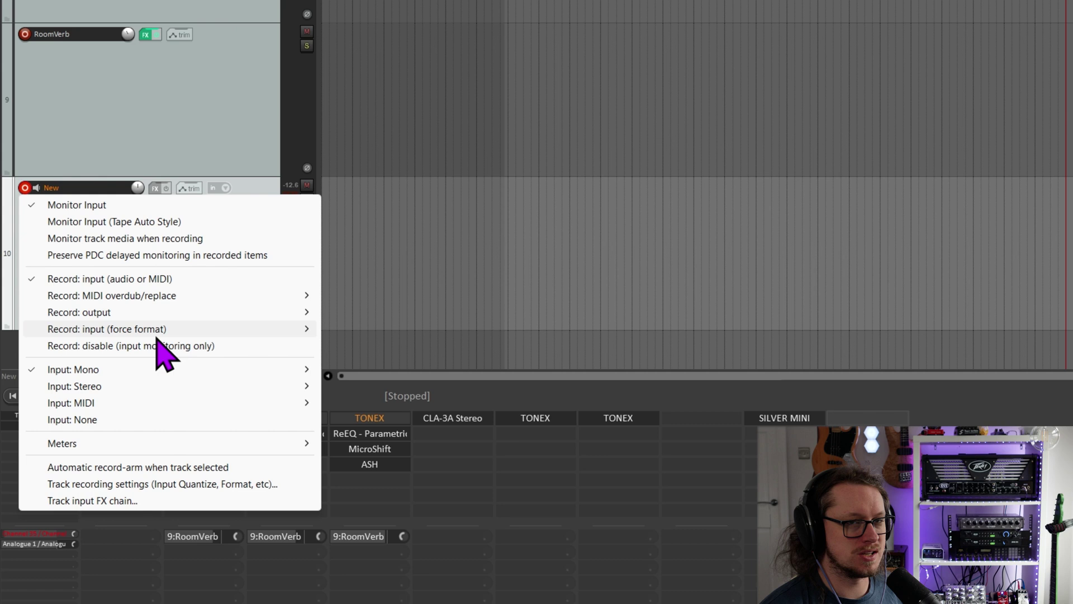
pyautogui.moveTo(157, 335)
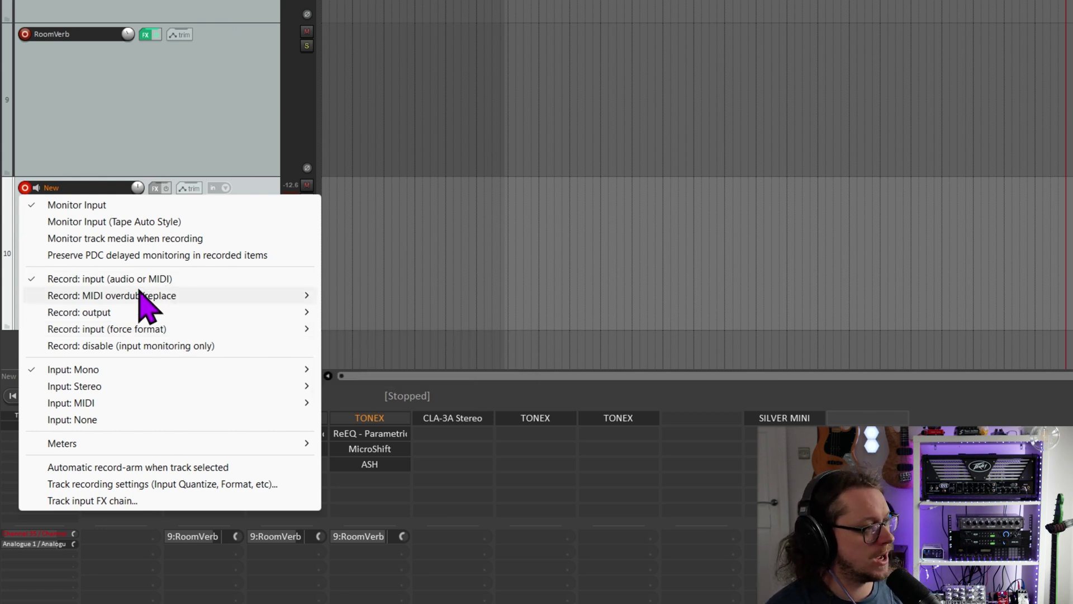
pyautogui.moveTo(167, 294)
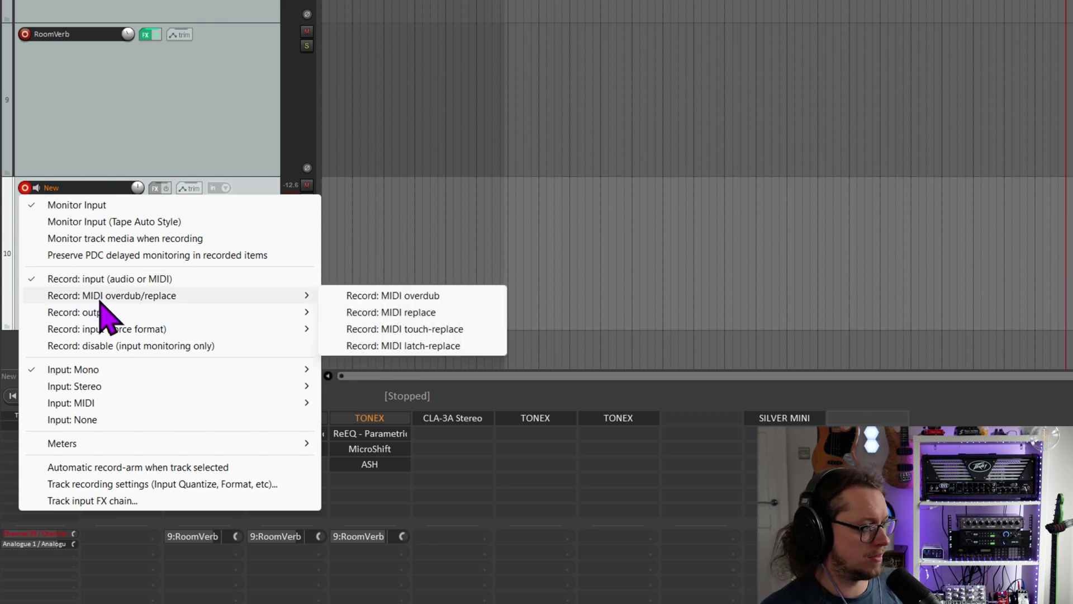
pyautogui.moveTo(181, 313)
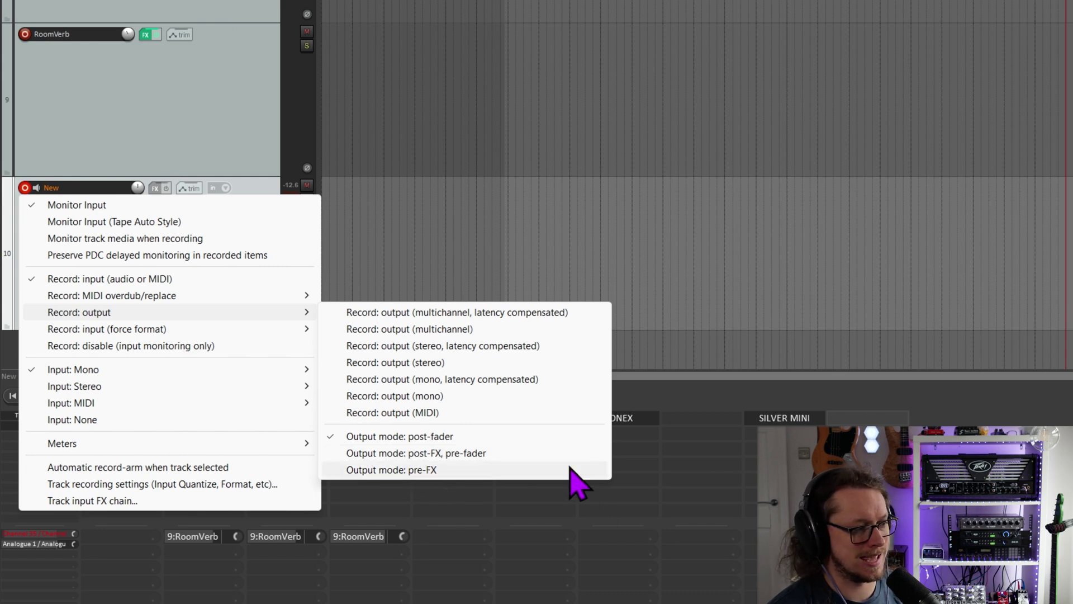
pyautogui.click(472, 452)
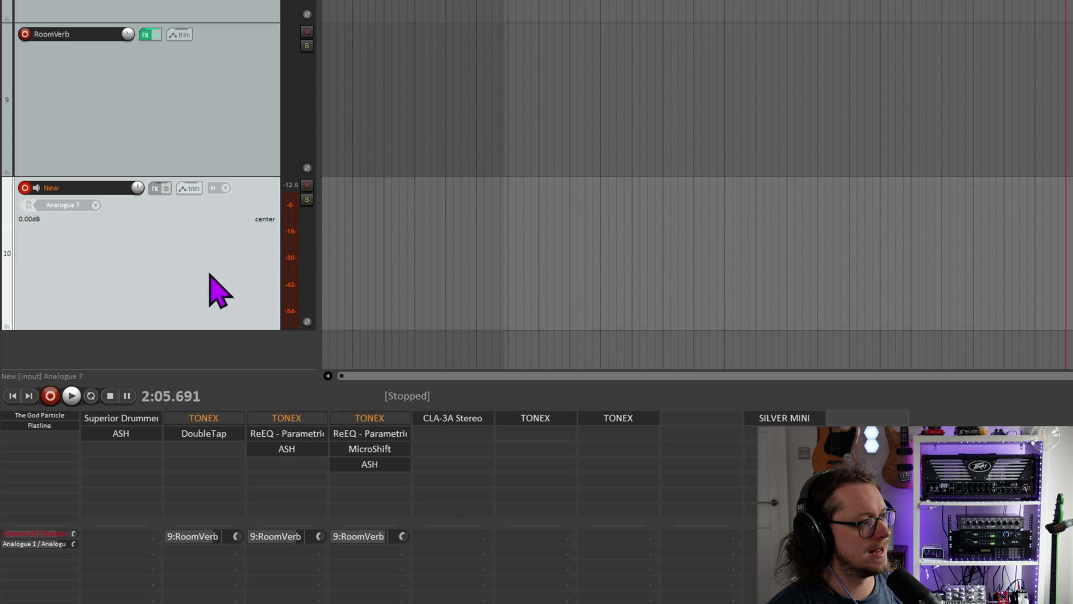
# Switch the New track to record its stereo output and capture a short test take.
pyautogui.rightClick(24, 189)
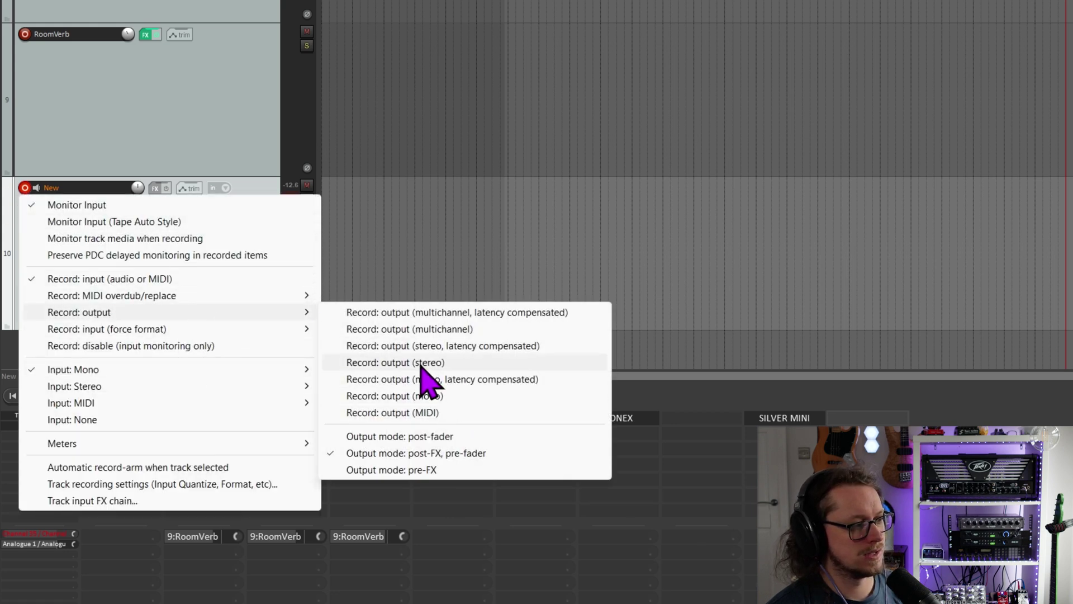
pyautogui.click(421, 365)
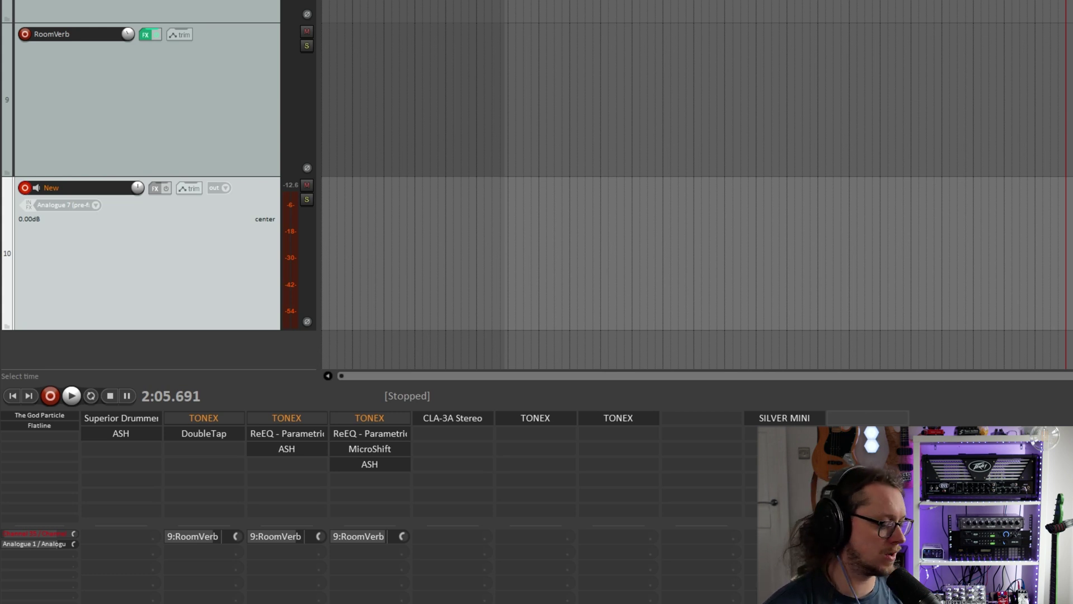
pyautogui.hotkey('ctrl', 'r')
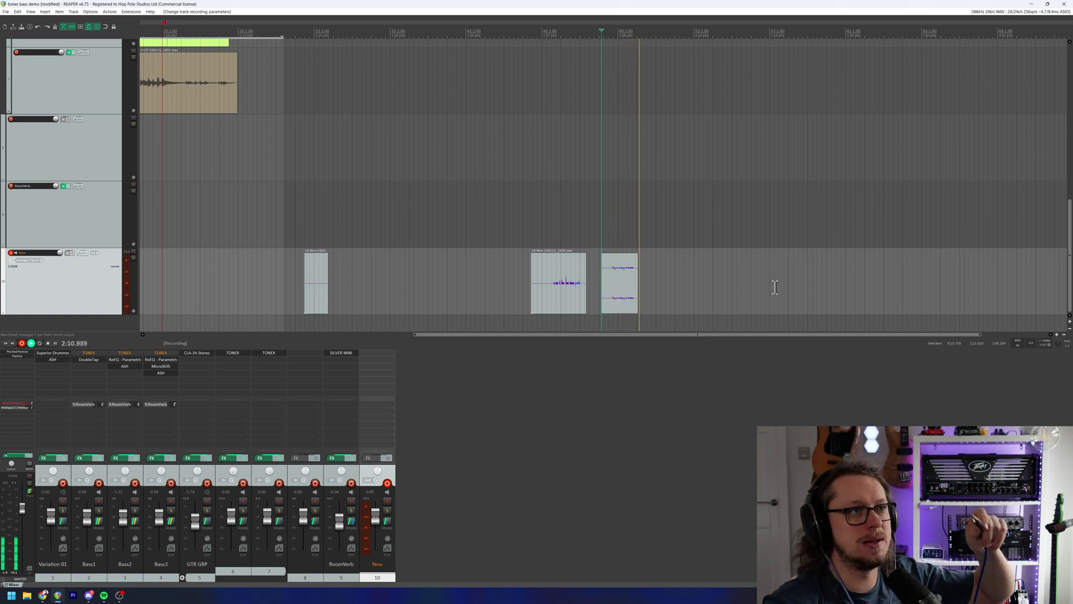
pyautogui.press('space')
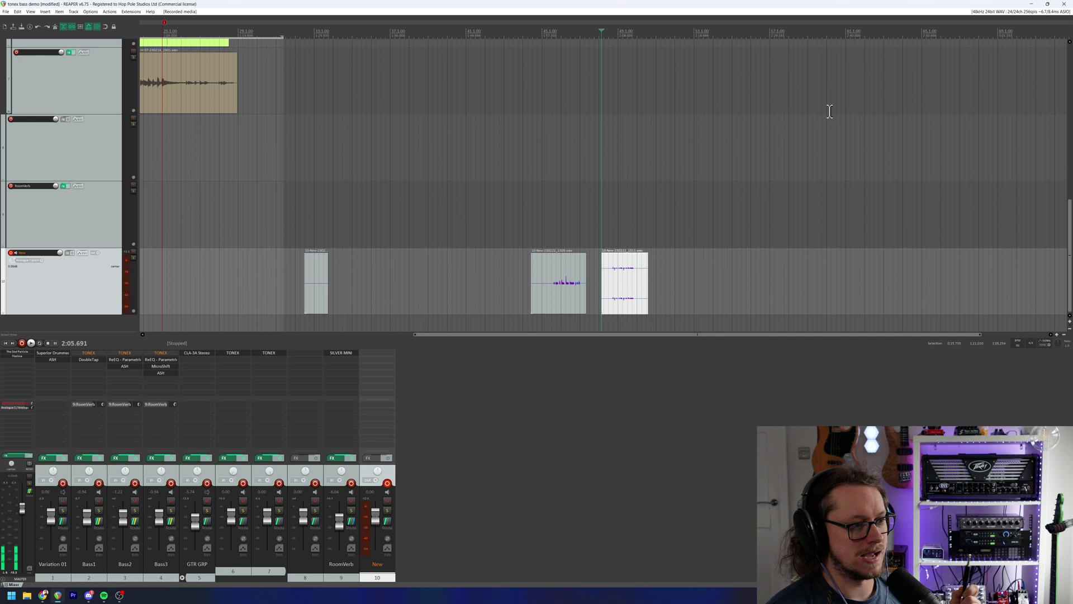
pyautogui.click(666, 36)
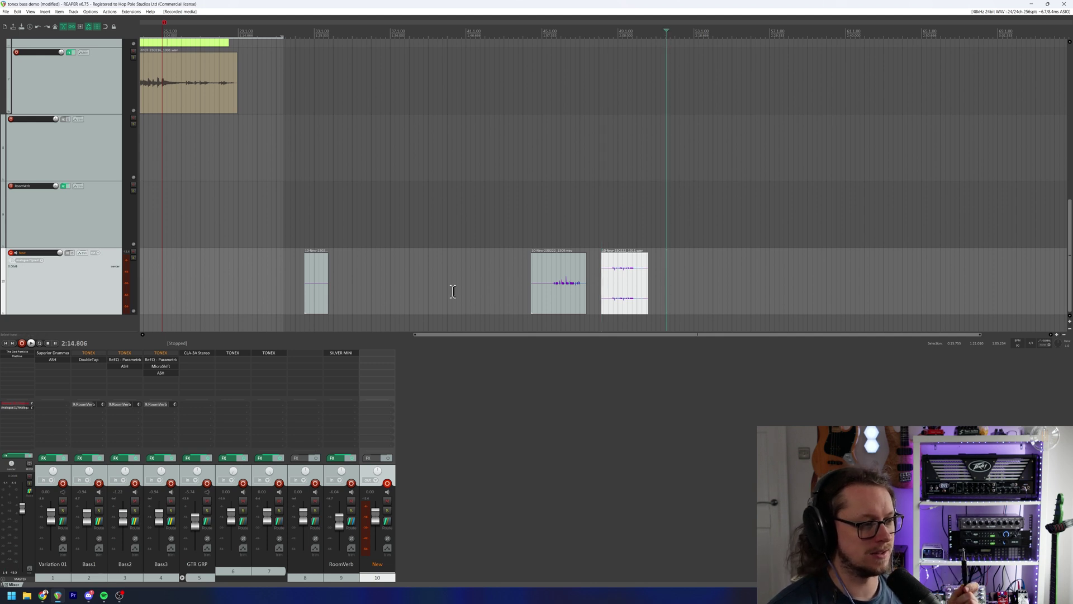
# Add the AmpliTube 5 plugin to the New track's FX chain.
pyautogui.doubleClick(379, 361)
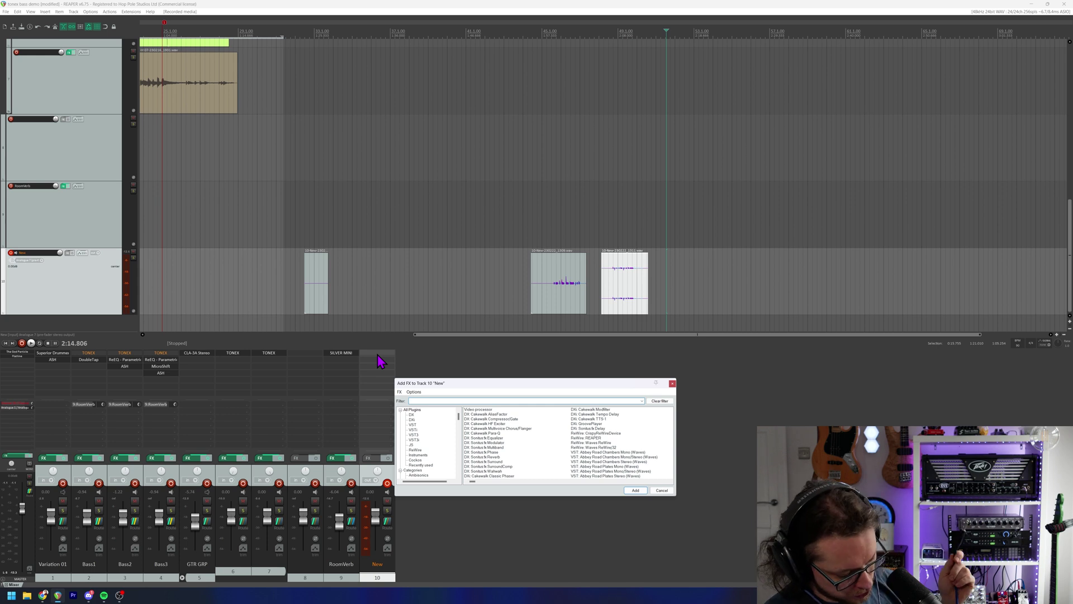
pyautogui.write('amp')
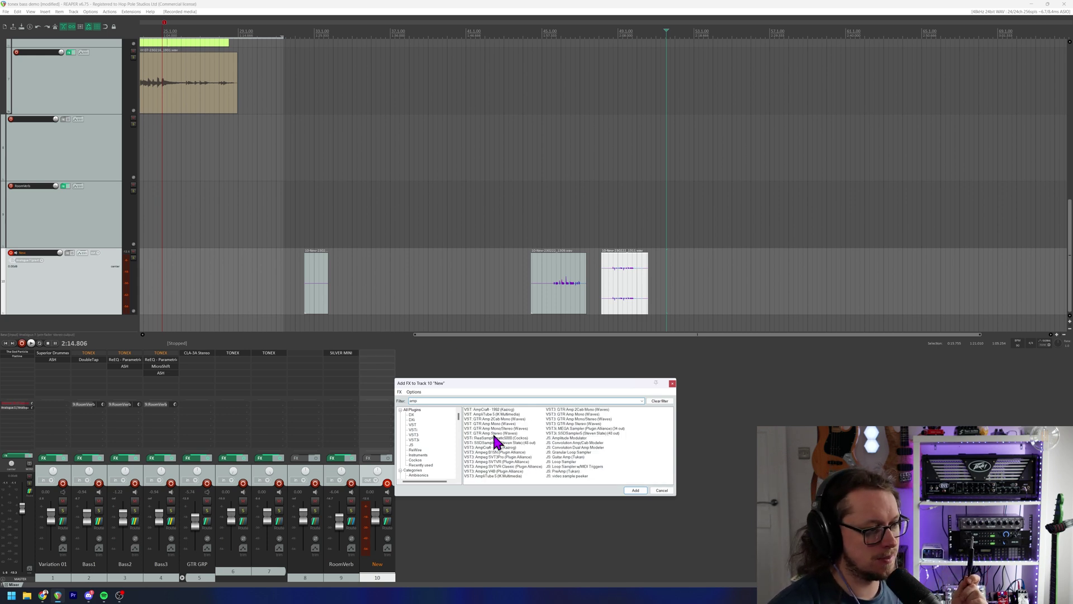
pyautogui.click(491, 415)
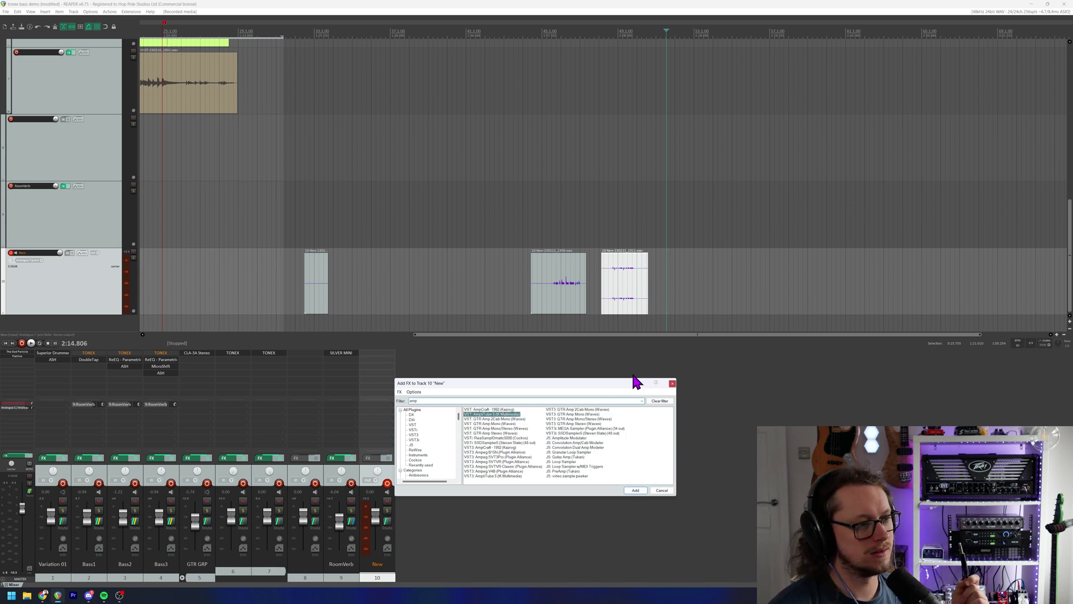
pyautogui.press('Return')
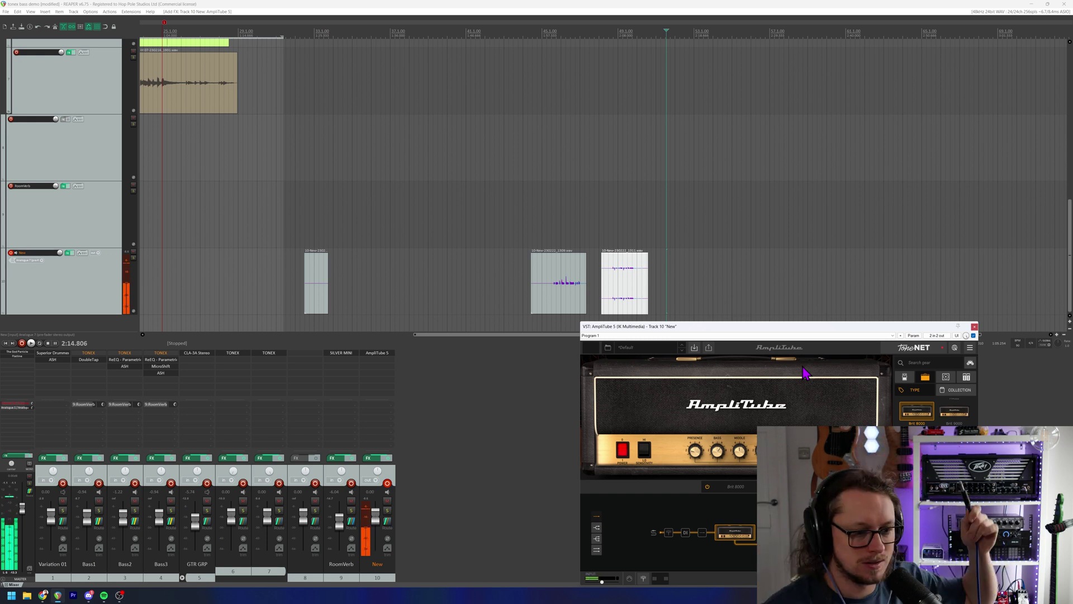
# Load an Analog Chorus pedal into AmpliTube's rack.
pyautogui.click(967, 378)
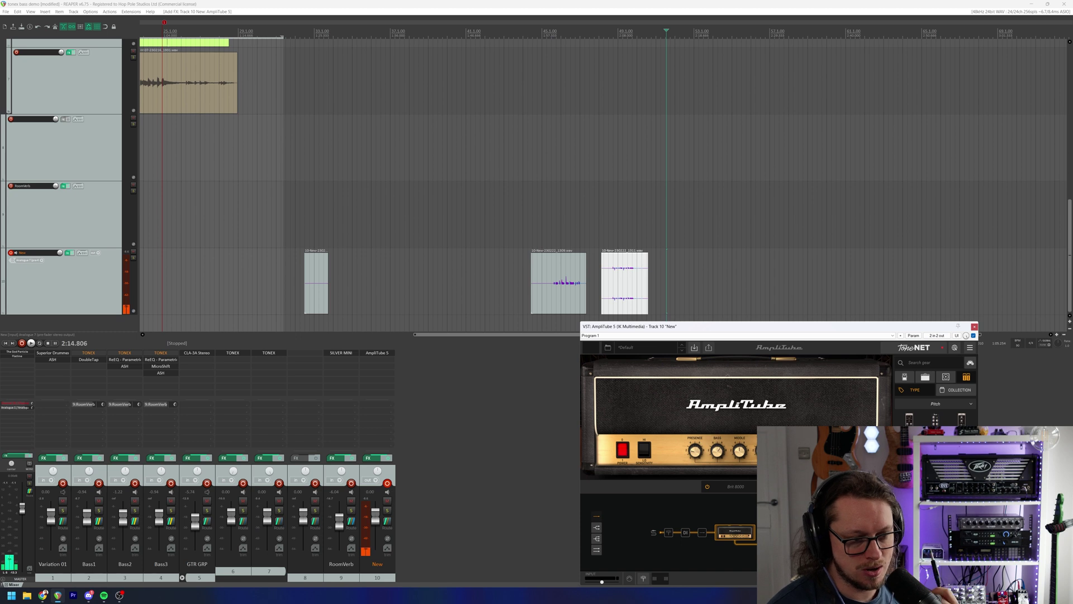
pyautogui.scroll(-3, 935, 417)
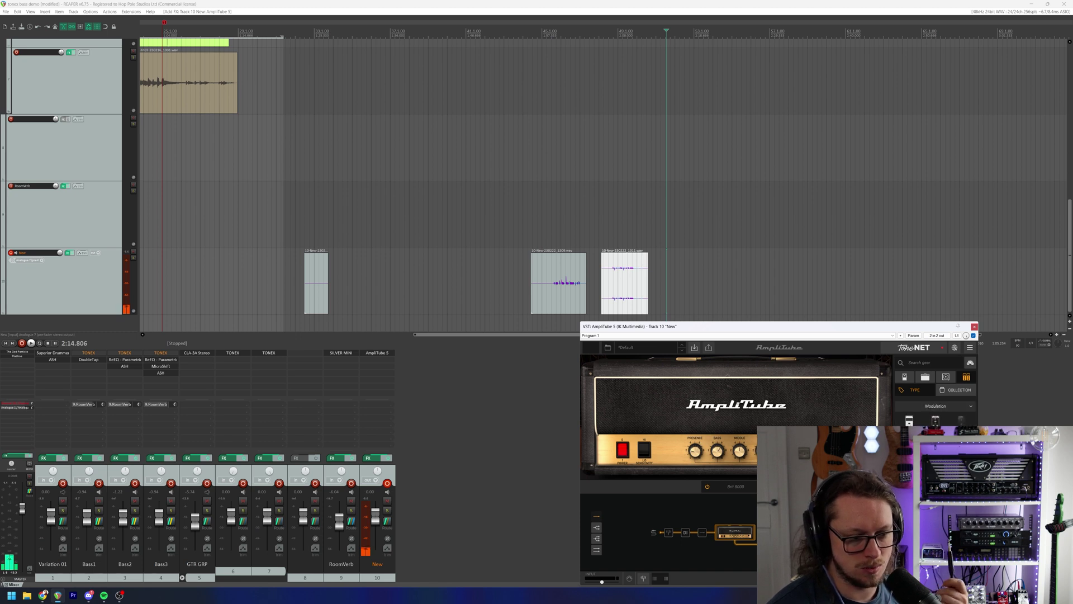
pyautogui.scroll(-2, 936, 414)
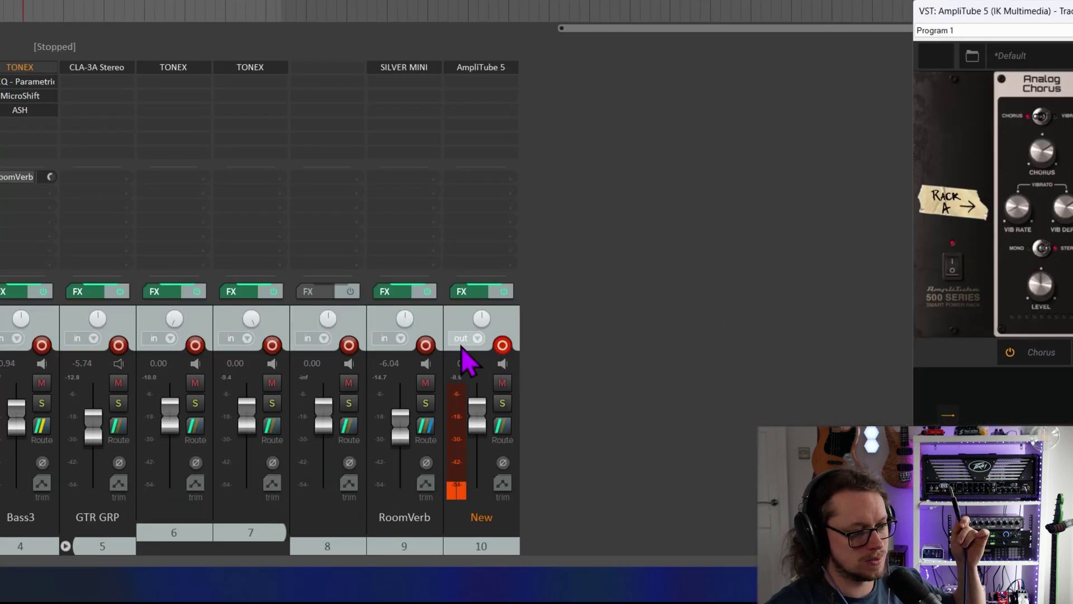
# Record a short take on the New track through the AmpliTube chorus.
pyautogui.hotkey('ctrl', 'r')
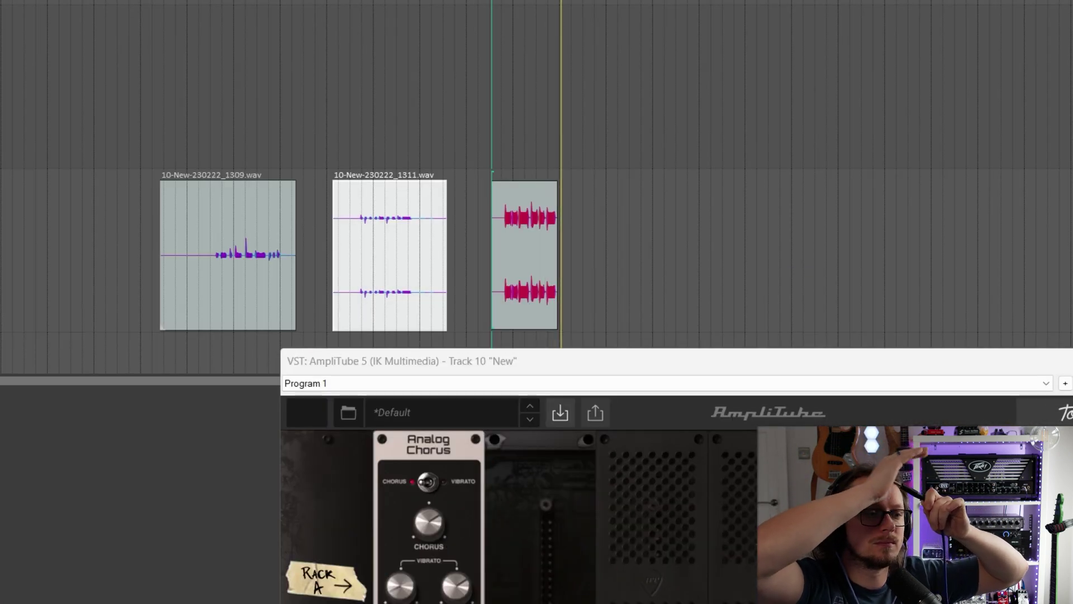
pyautogui.press('space')
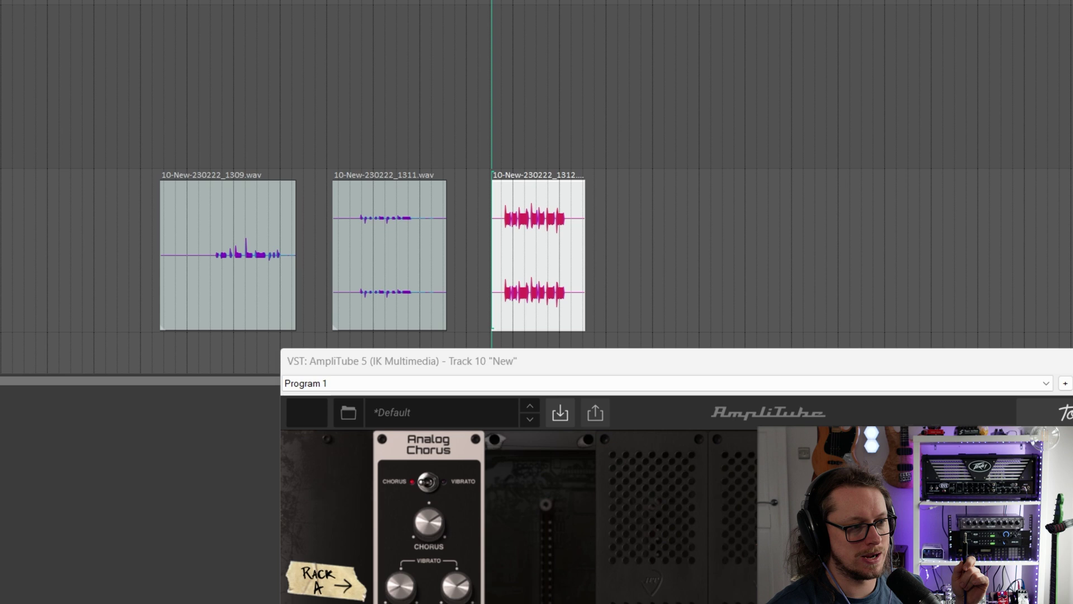
pyautogui.scroll(4, 443, 204)
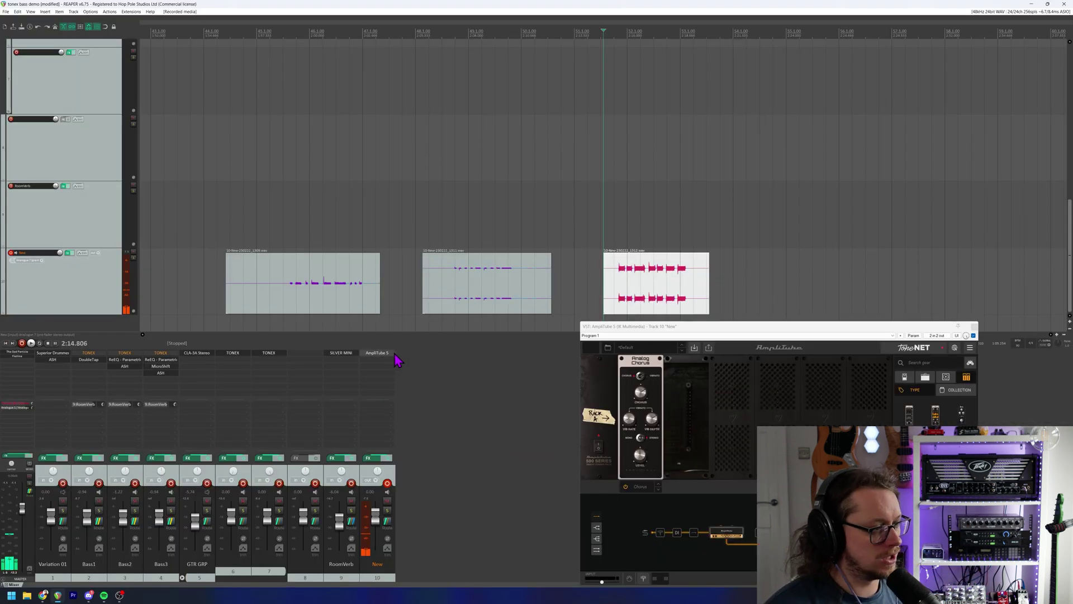
# Remove AmpliTube 5 from the New track, deselect the takes, and reselect the New track.
pyautogui.keyDown('alt'); pyautogui.click(375, 354); pyautogui.keyUp('alt')
pyautogui.scroll(-3, 726, 165)
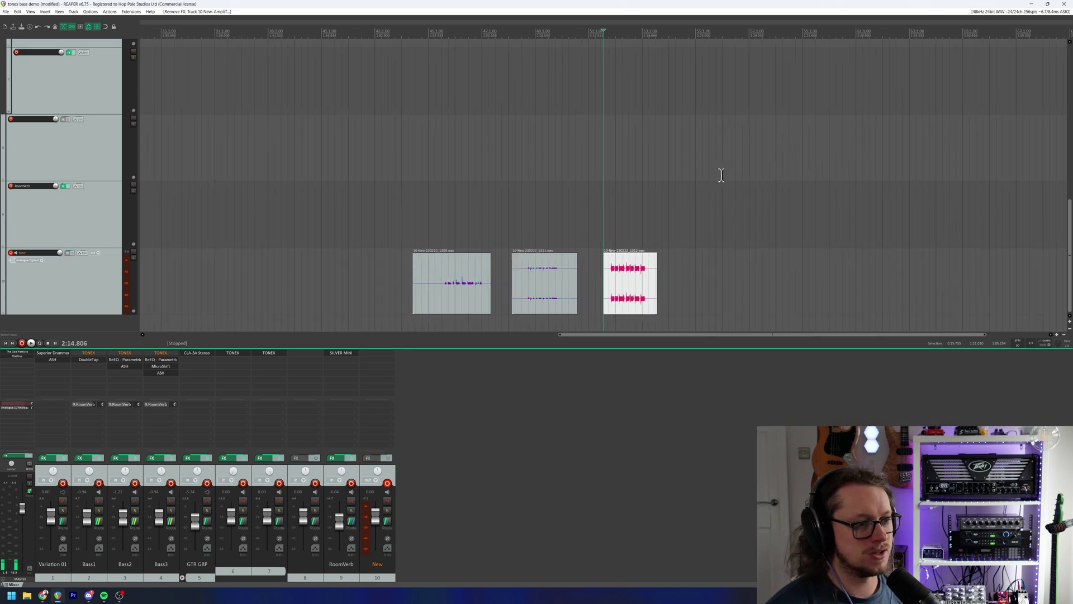
pyautogui.click(673, 37)
pyautogui.scroll(4, 761, 263)
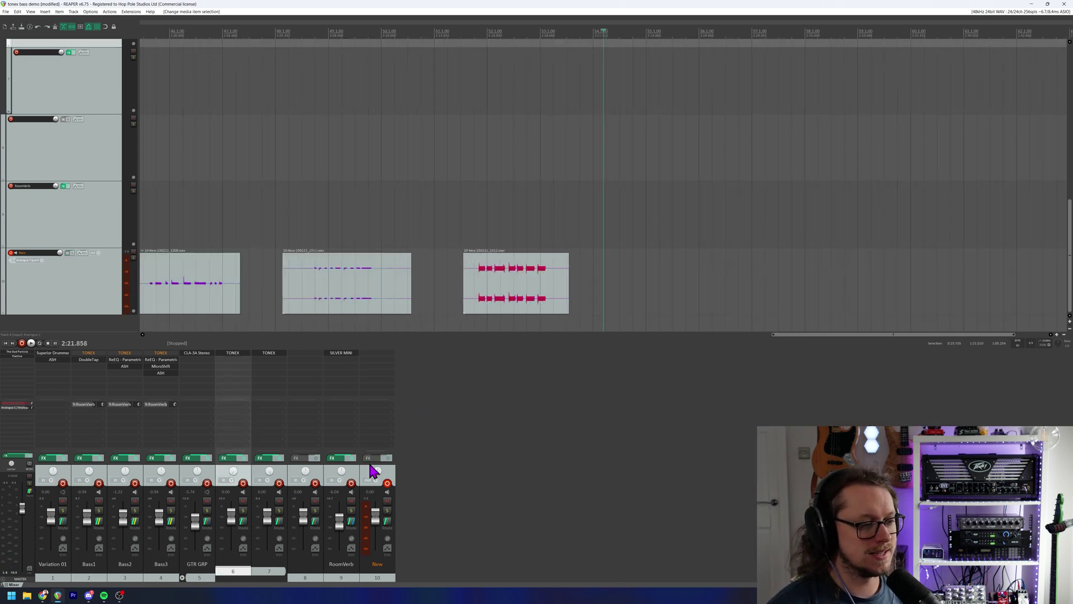
pyautogui.click(389, 476)
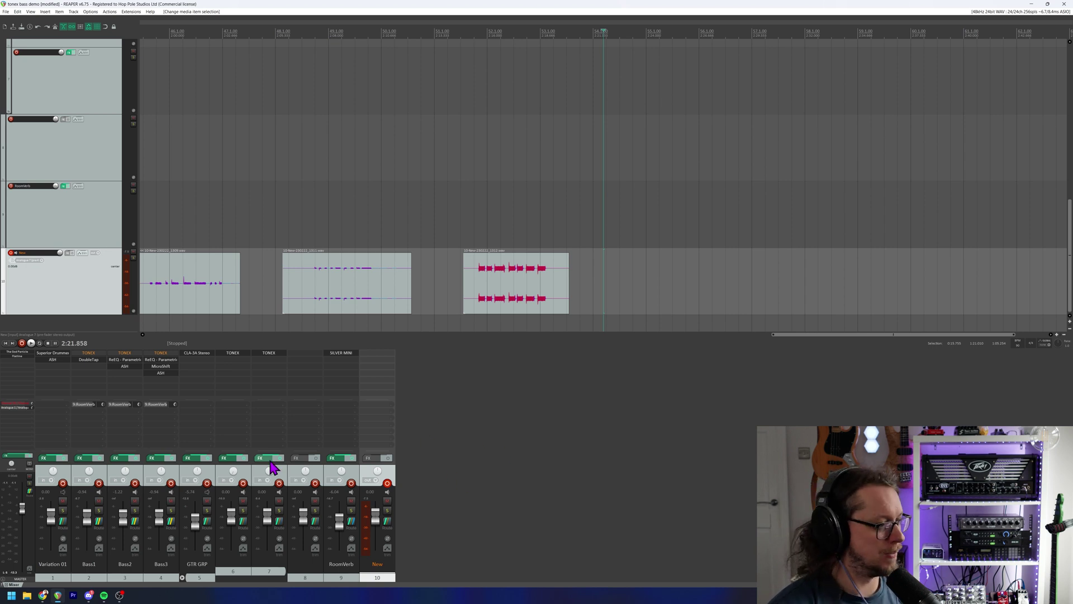
# Create sends from the Variation 01 drums and the bass tracks to the New track.
pyautogui.click(68, 474)
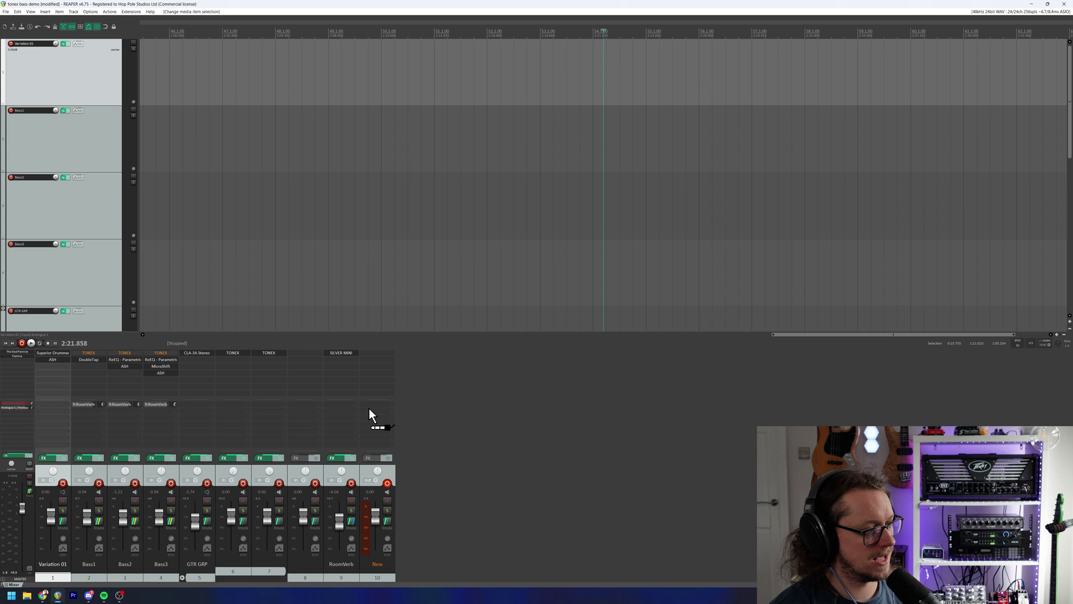
pyautogui.moveTo(369, 408)
pyautogui.mouseDown()
pyautogui.moveTo(90, 414)
pyautogui.moveTo(391, 414)
pyautogui.mouseUp()
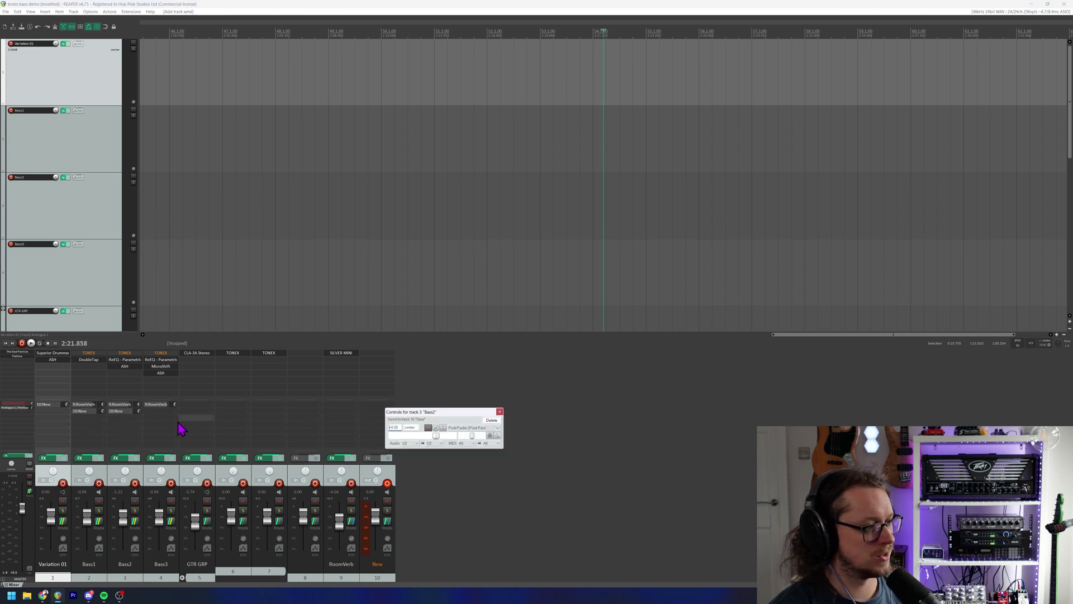
pyautogui.moveTo(180, 426); pyautogui.dragTo(374, 413)
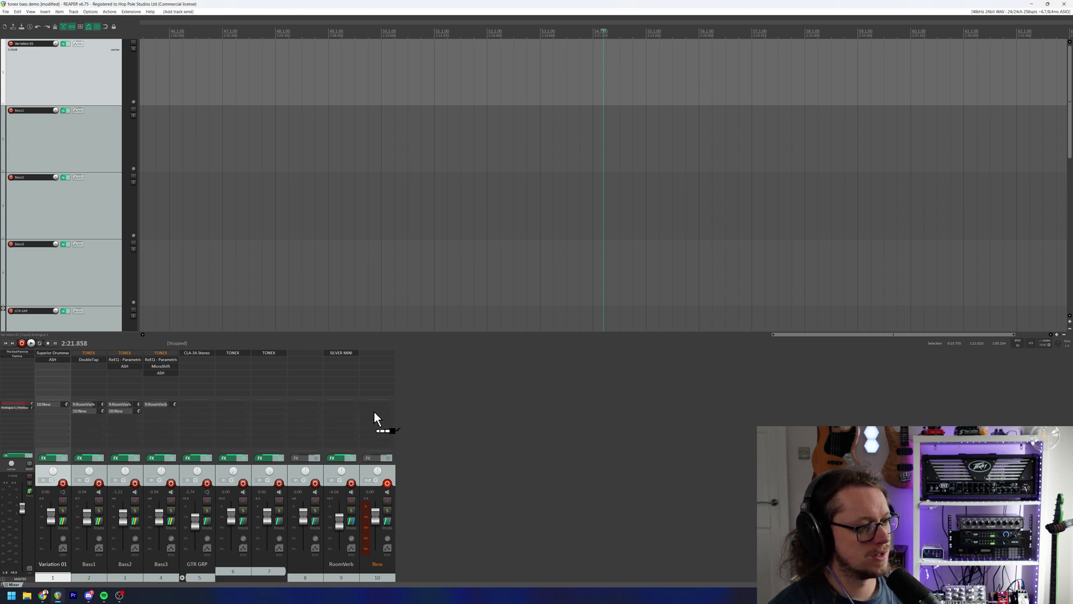
# Set the New track to record post-FX pre-fader output and pull its fader all the way down.
pyautogui.rightClick(389, 486)
pyautogui.moveTo(459, 428)
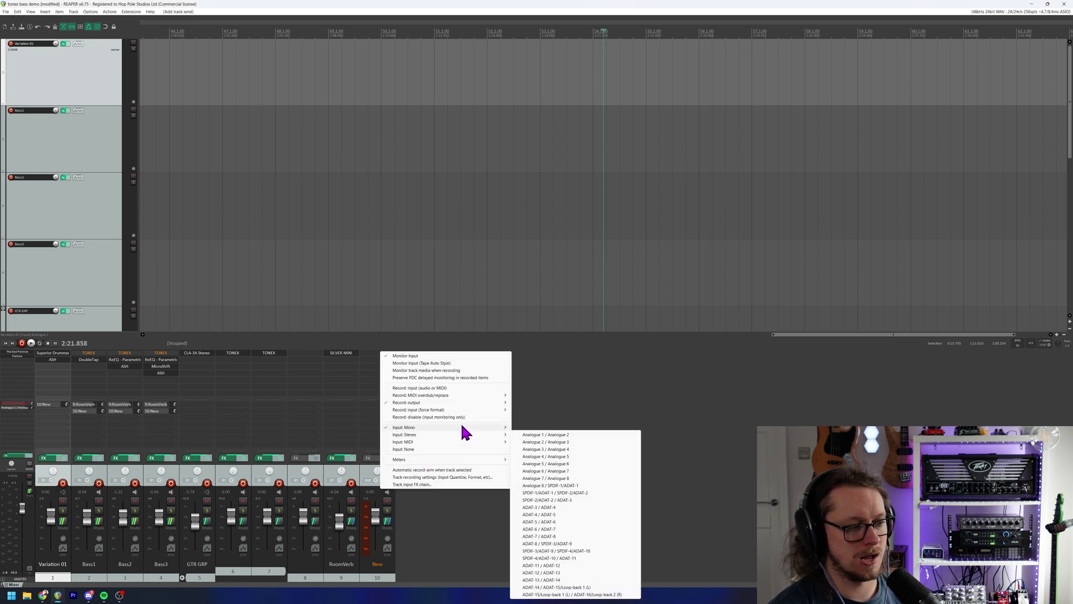
pyautogui.moveTo(464, 403)
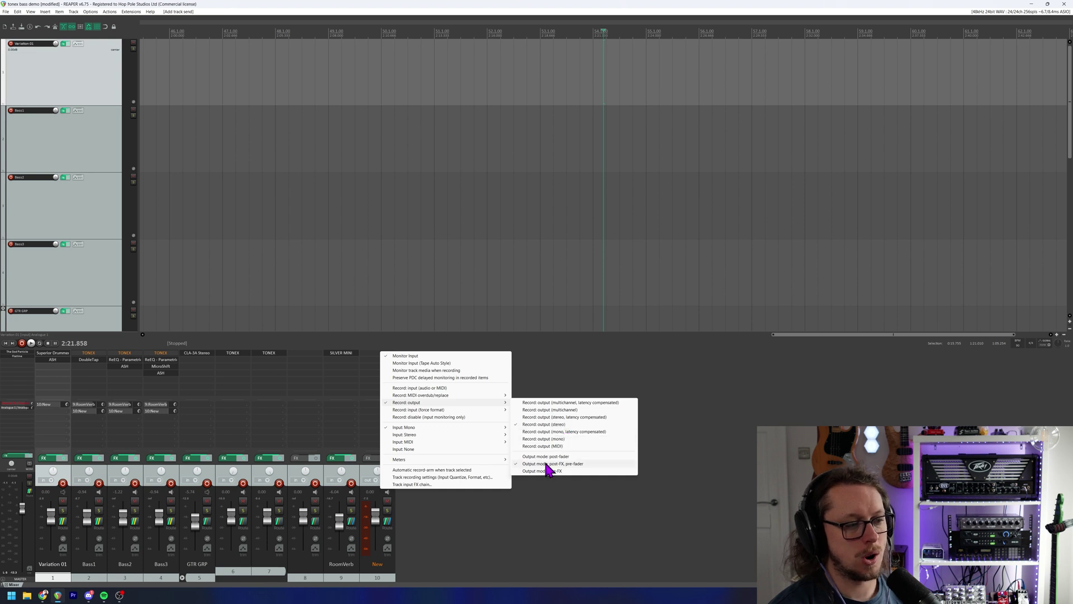
pyautogui.click(428, 514)
pyautogui.moveTo(375, 523); pyautogui.dragTo(376, 549)
pyautogui.scroll(-5, 922, 221)
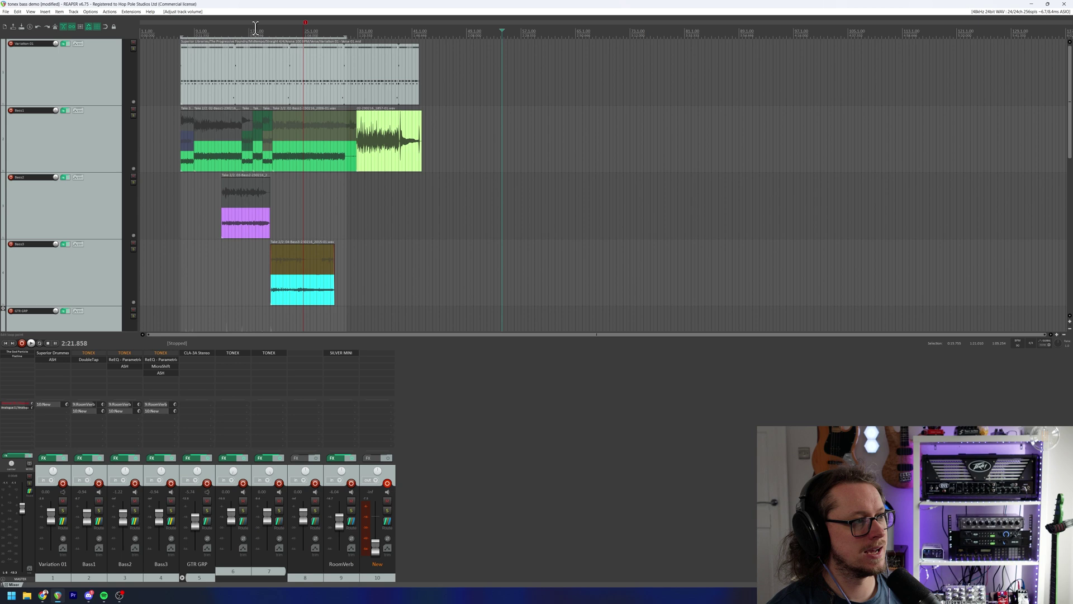
# Starting at 0:45.578, record a take of the incoming drum and bass sends, then stop.
pyautogui.click(255, 27)
pyautogui.scroll(5, 328, 93)
pyautogui.hotkey('ctrl', 'r')
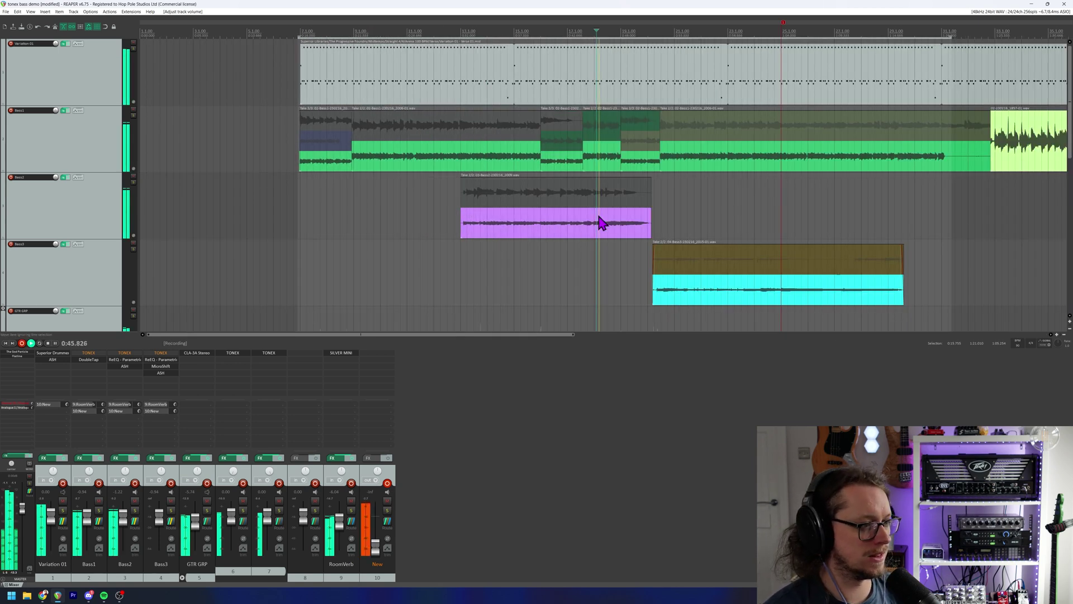
pyautogui.scroll(-5, 1053, 252)
pyautogui.scroll(-3, 1045, 274)
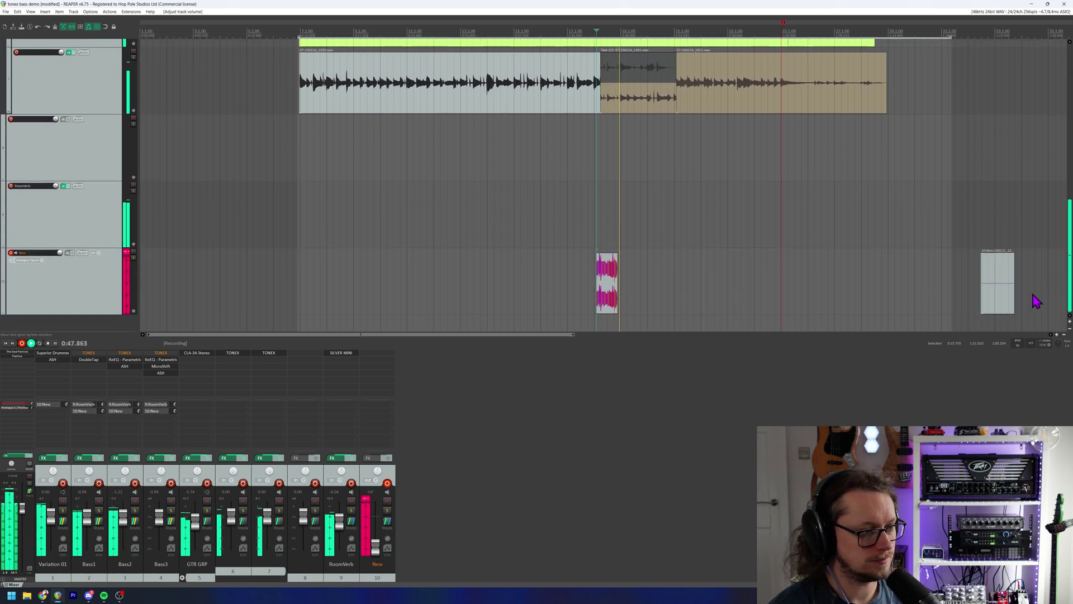
pyautogui.scroll(3, 732, 267)
pyautogui.scroll(2, 728, 268)
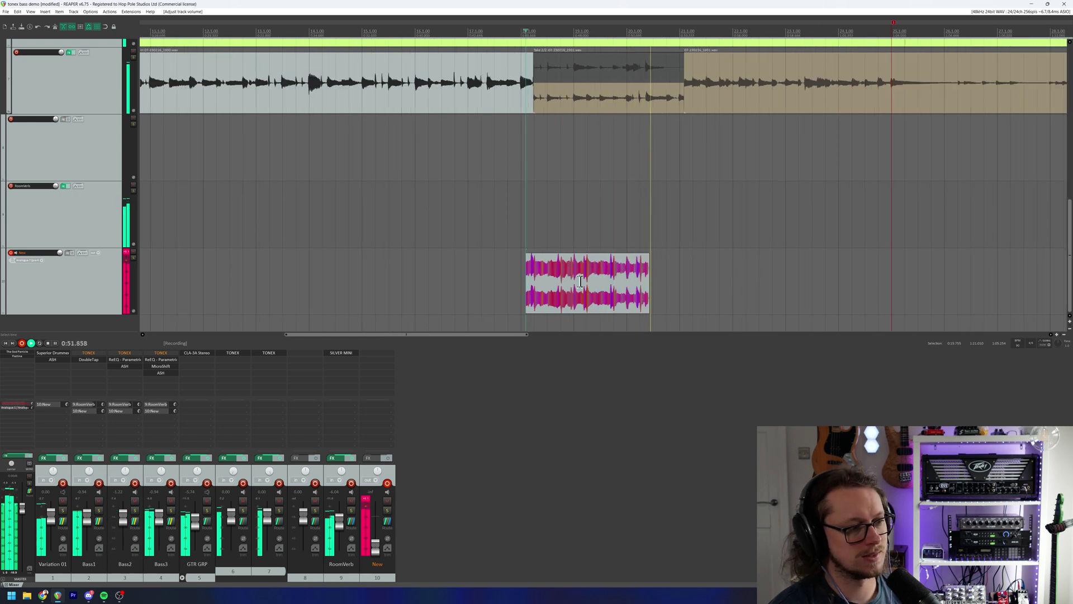
pyautogui.press('space')
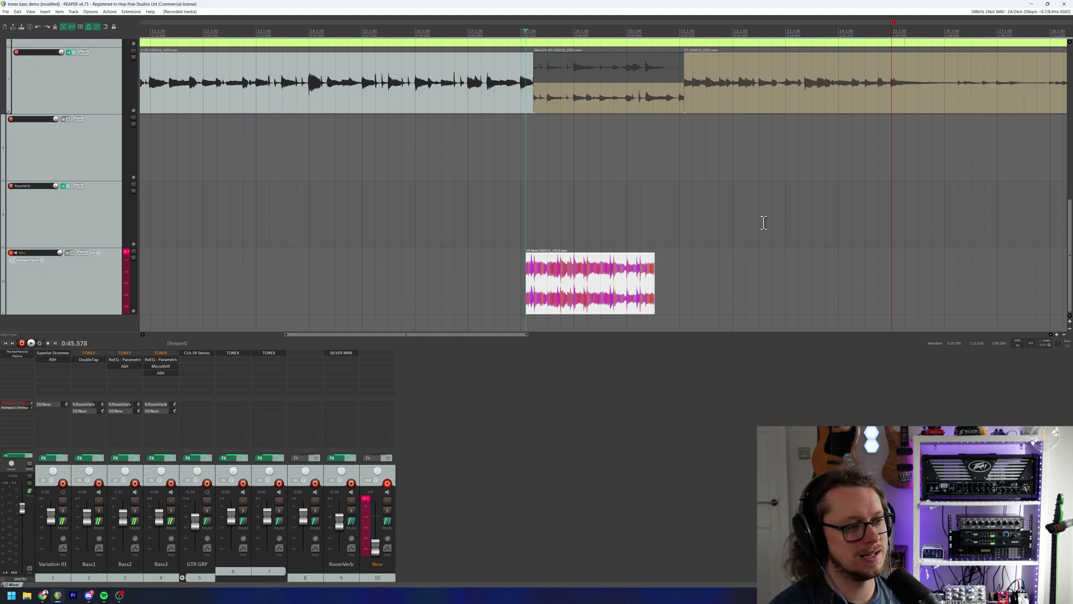
pyautogui.scroll(-2, 763, 223)
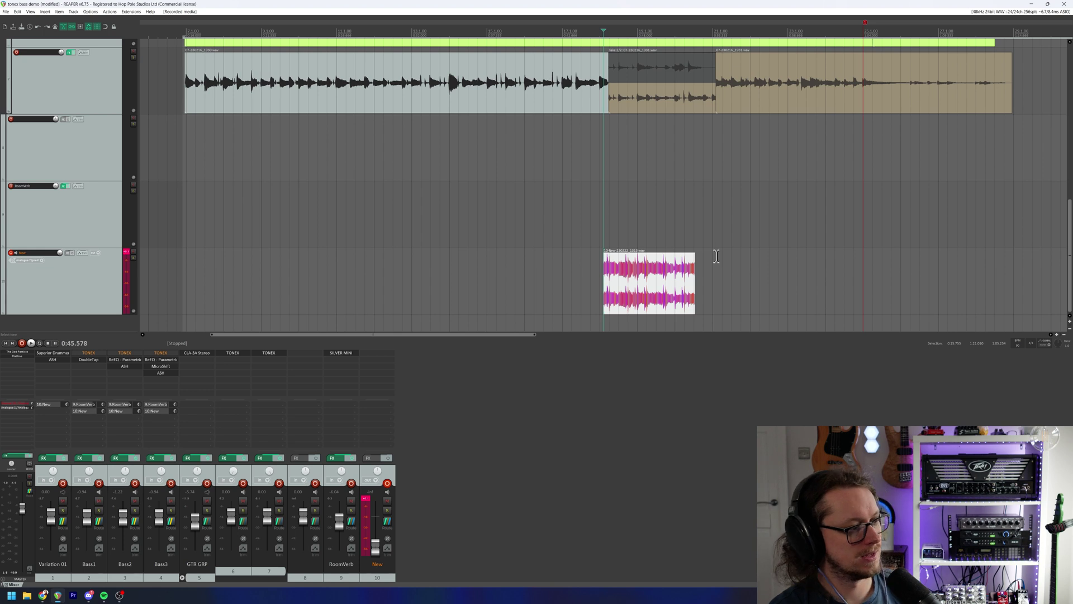
# Delete the Variation 01 and Bass2 sends to New and reset New's fader to 0 dB.
pyautogui.click(56, 408)
pyautogui.keyDown('alt'); pyautogui.click(55, 403); pyautogui.keyUp('alt')
pyautogui.keyDown('alt'); pyautogui.click(114, 411); pyautogui.keyUp('alt')
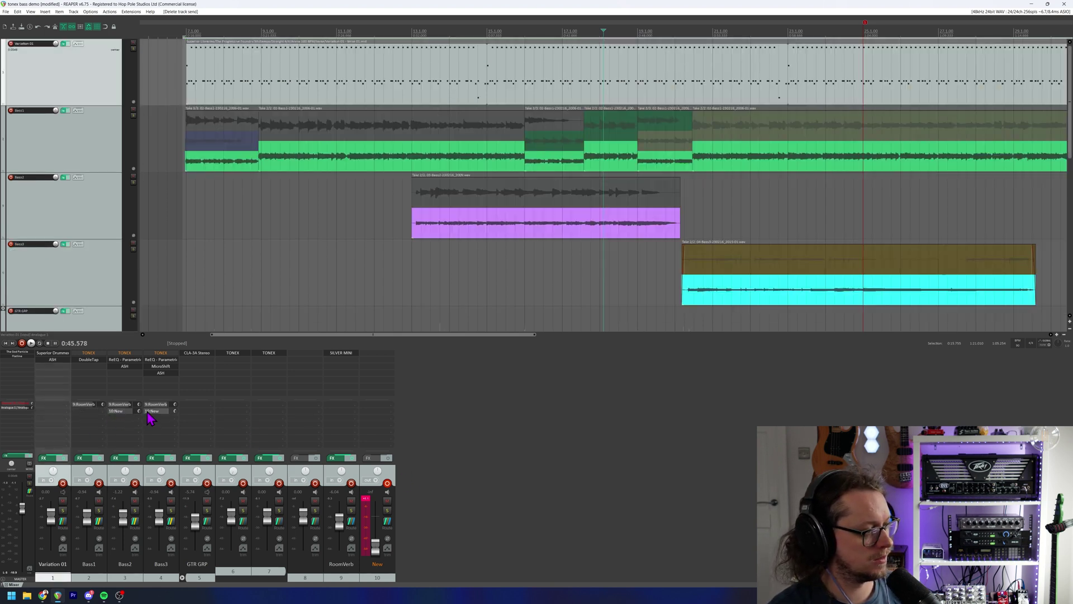
pyautogui.doubleClick(375, 546)
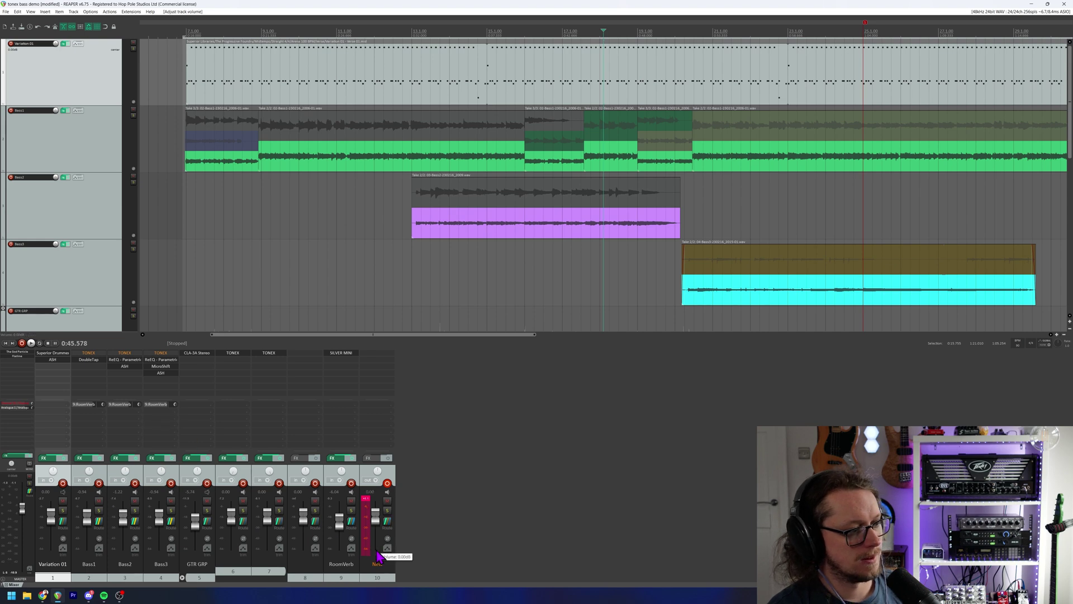
pyautogui.scroll(-5, 754, 252)
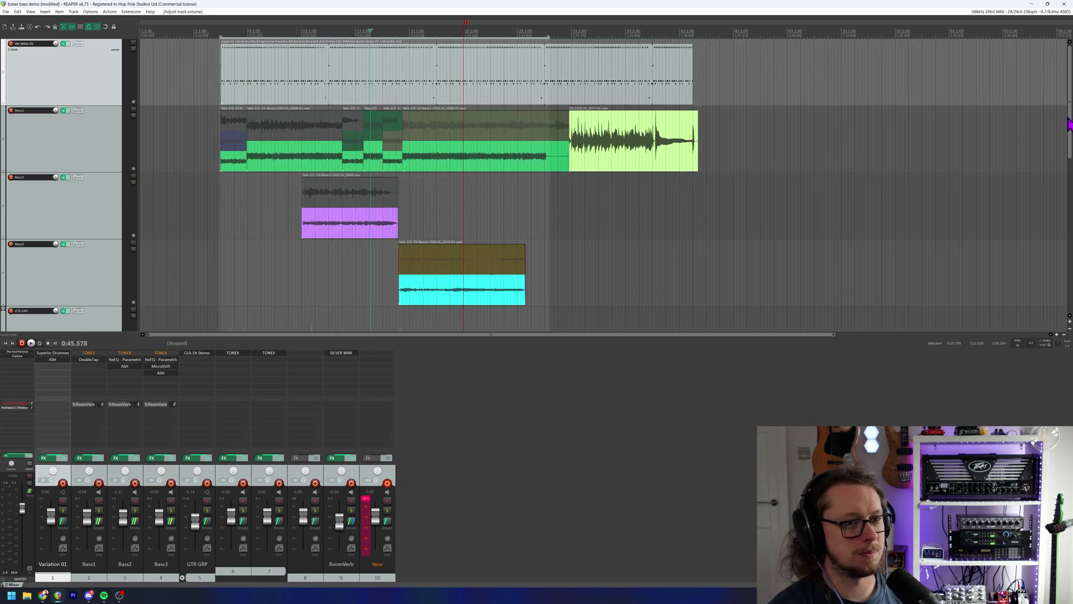
pyautogui.scroll(-10, 1069, 124)
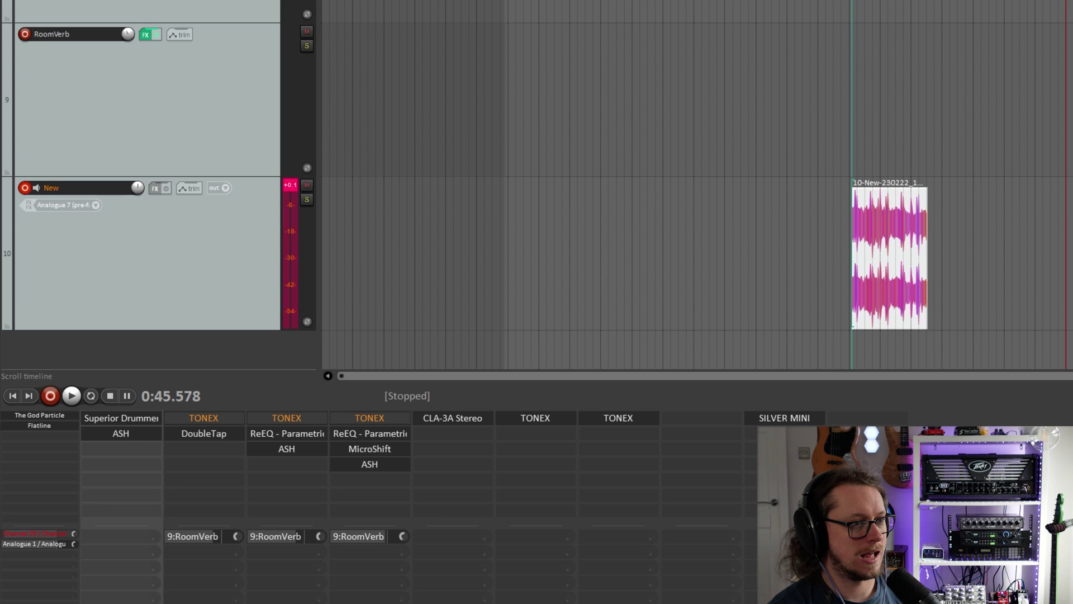
pyautogui.click(36, 188)
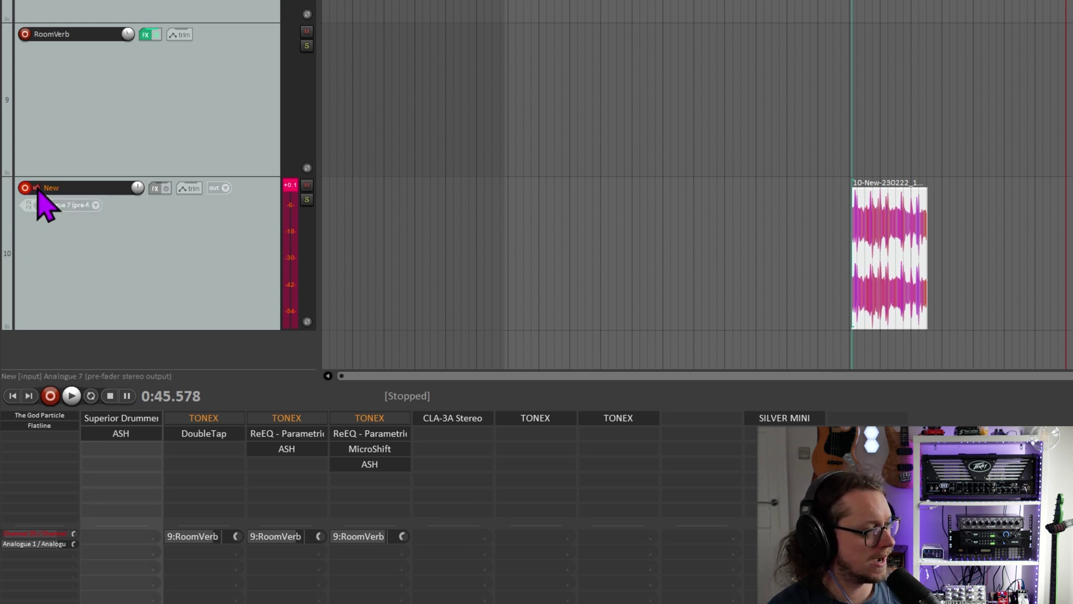
pyautogui.click(36, 187)
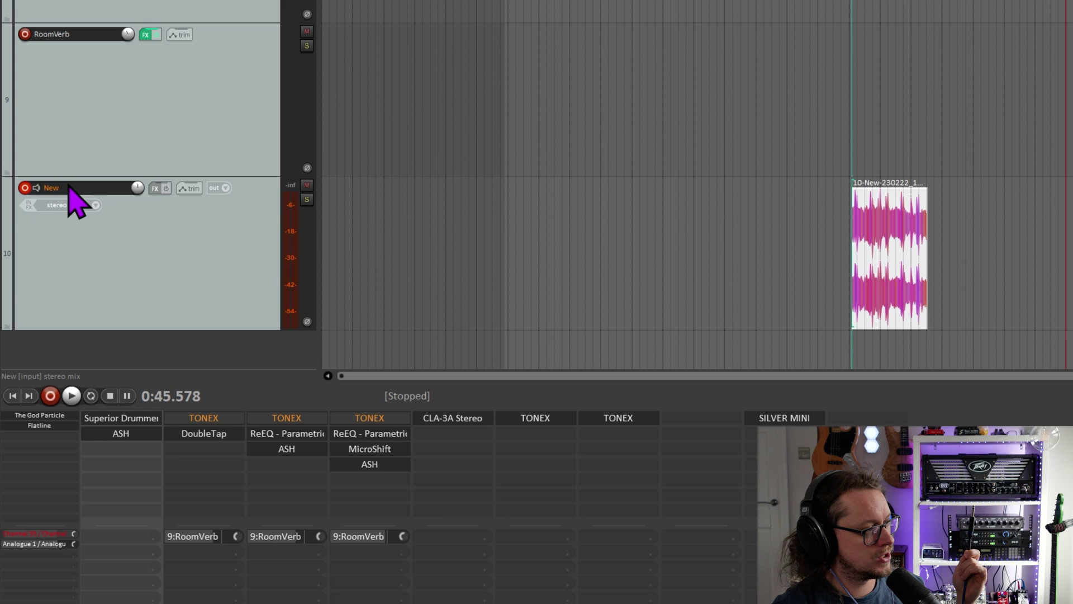
# Set the New track's record mode to Record: input (force stereo) from Analogue 7.
pyautogui.rightClick(25, 188)
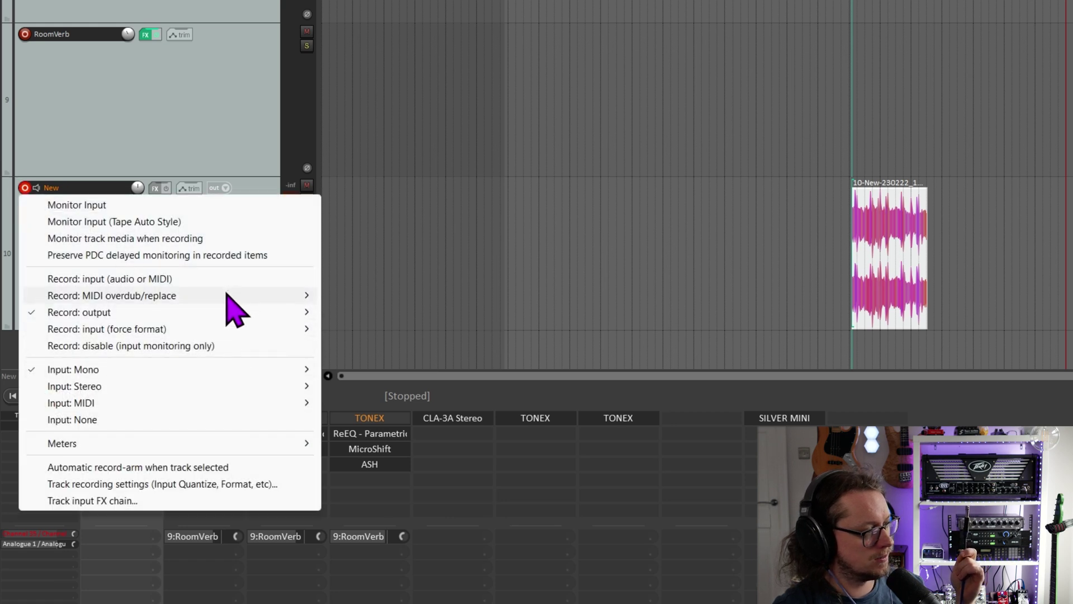
pyautogui.moveTo(209, 324)
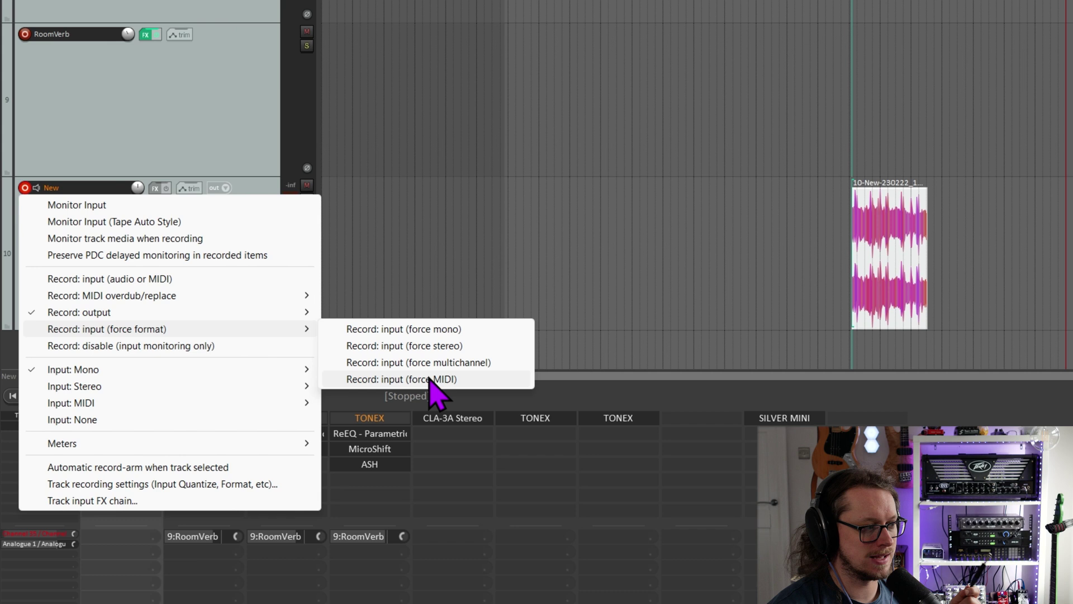
pyautogui.click(459, 346)
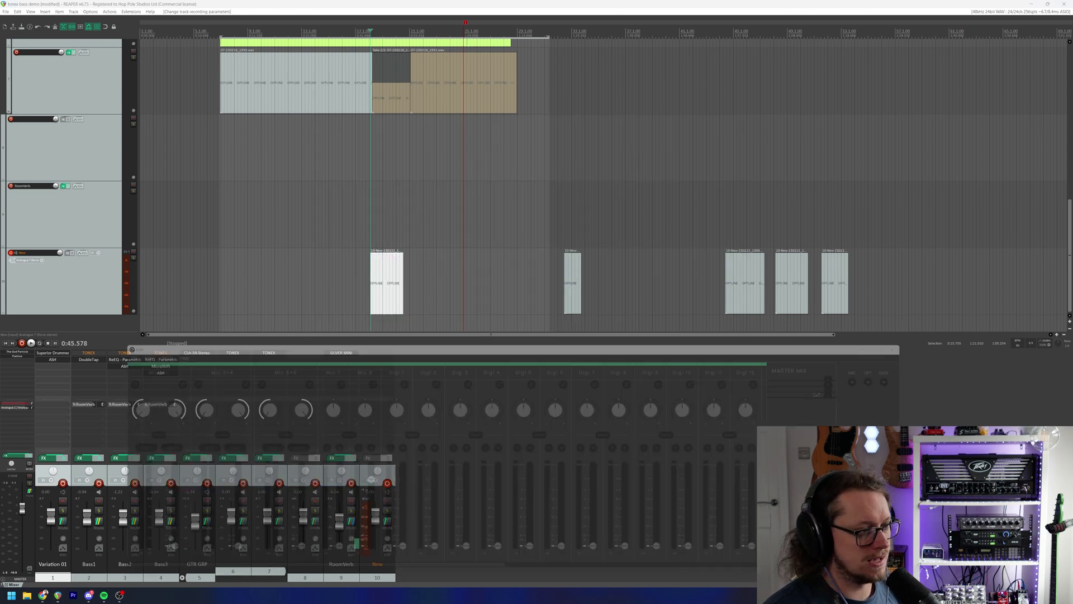
# Move the EVO mixer window up and right, then push the Mic 7 fader to full level.
pyautogui.moveTo(418, 343); pyautogui.dragTo(433, 300)
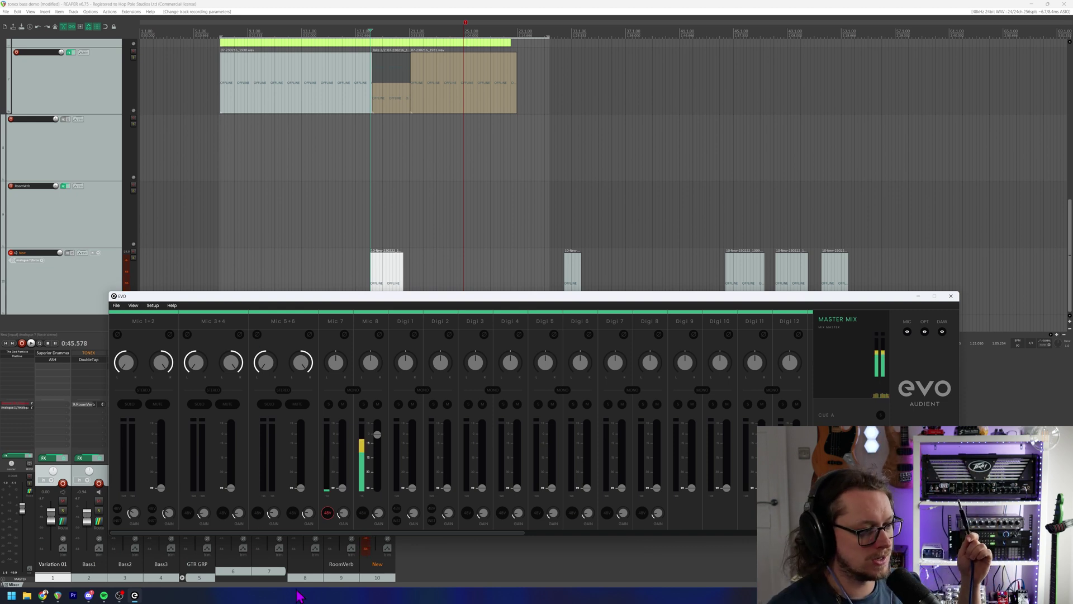
pyautogui.moveTo(342, 487); pyautogui.dragTo(362, 353)
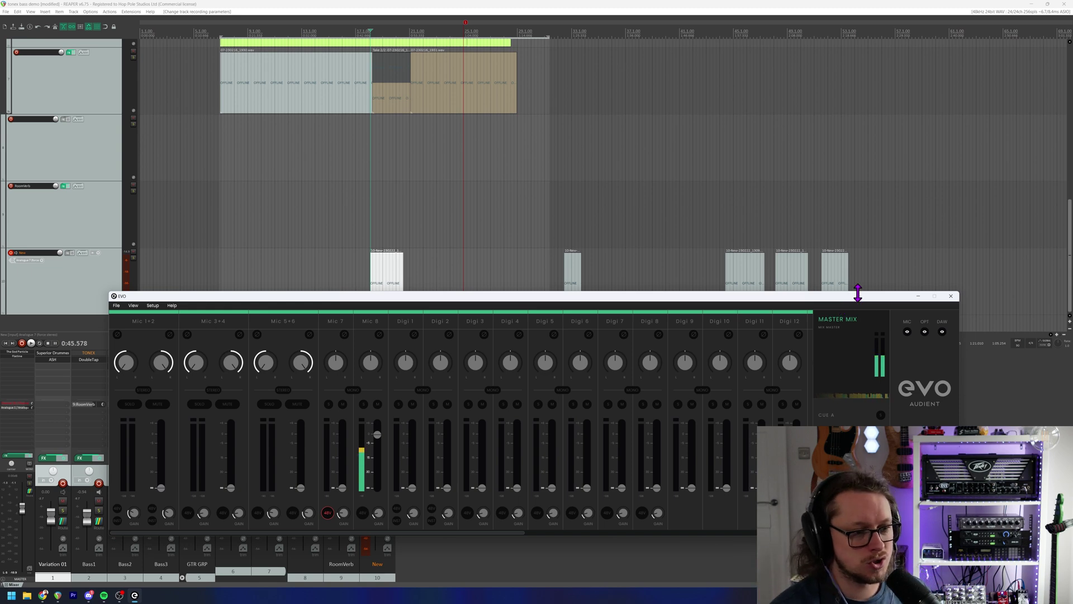
# Minimize the Audient EVO mixer window to bring REAPER's session back into view.
pyautogui.click(918, 297)
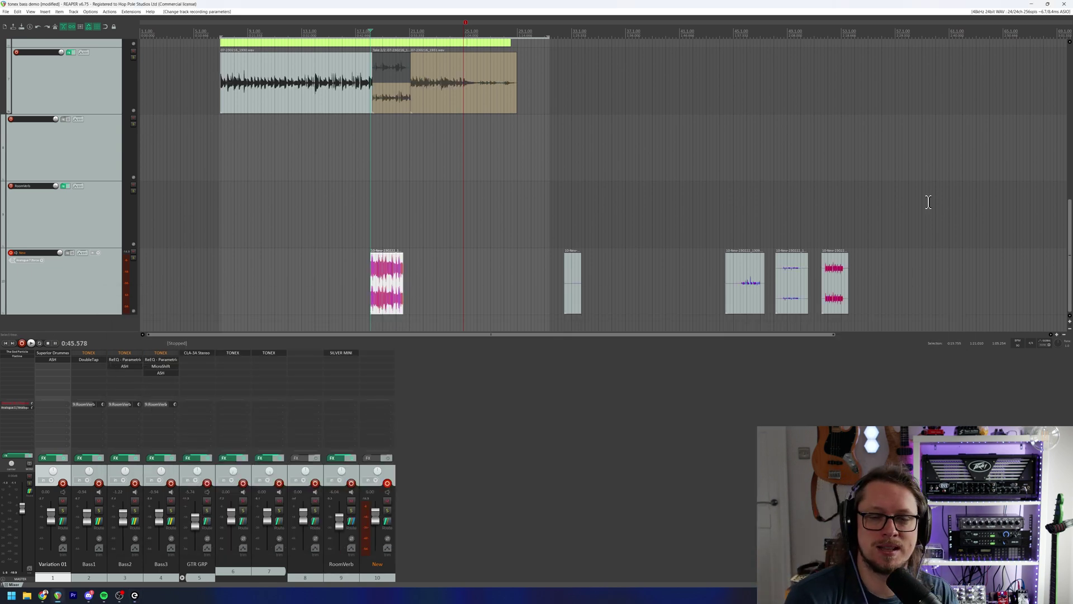